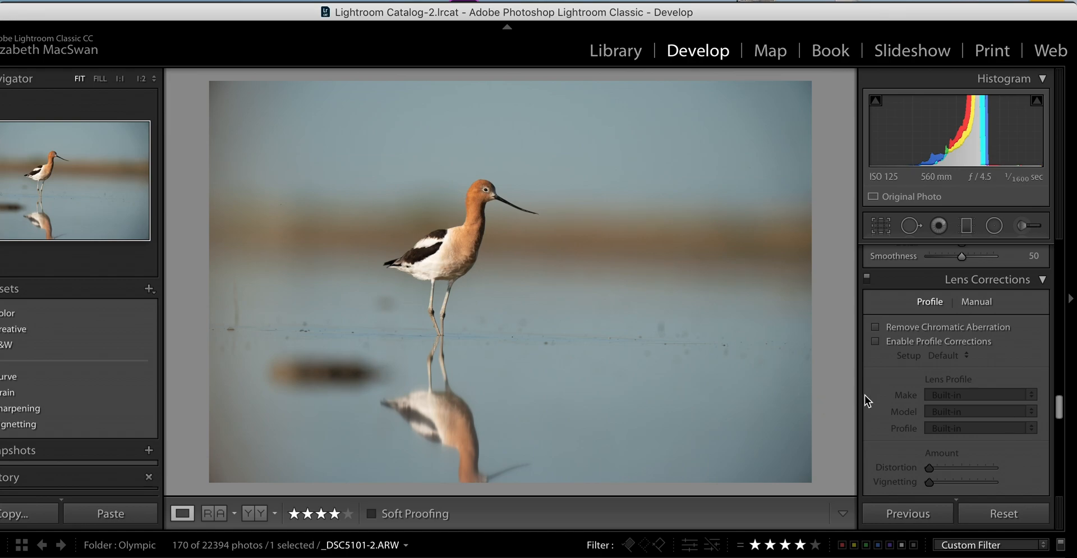
Step: Enable profile corrections for _DSC5101-2.ARW and open it for editing in Adobe Photoshop CC 2019
left_click(877, 341)
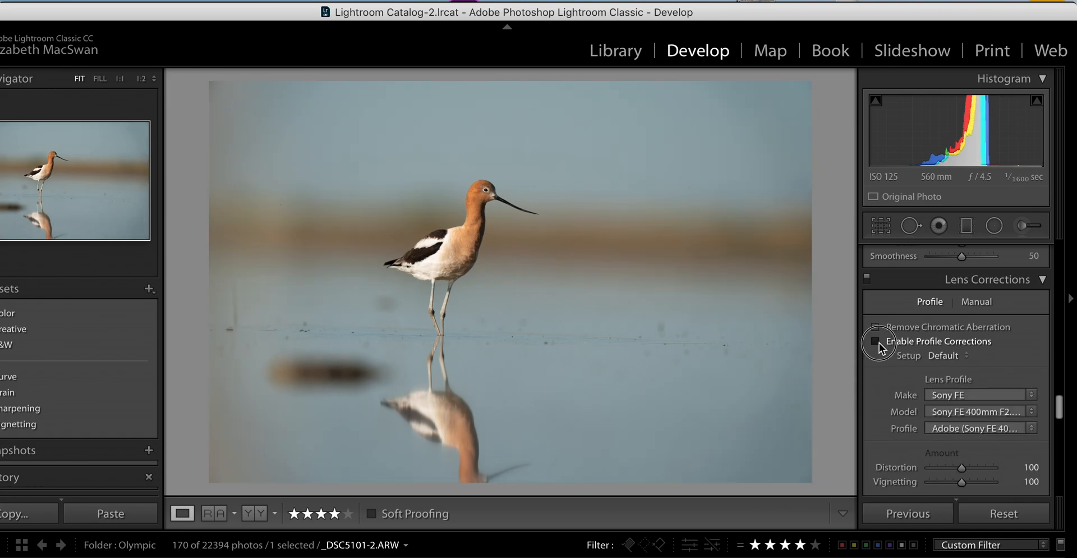
left_click(879, 344)
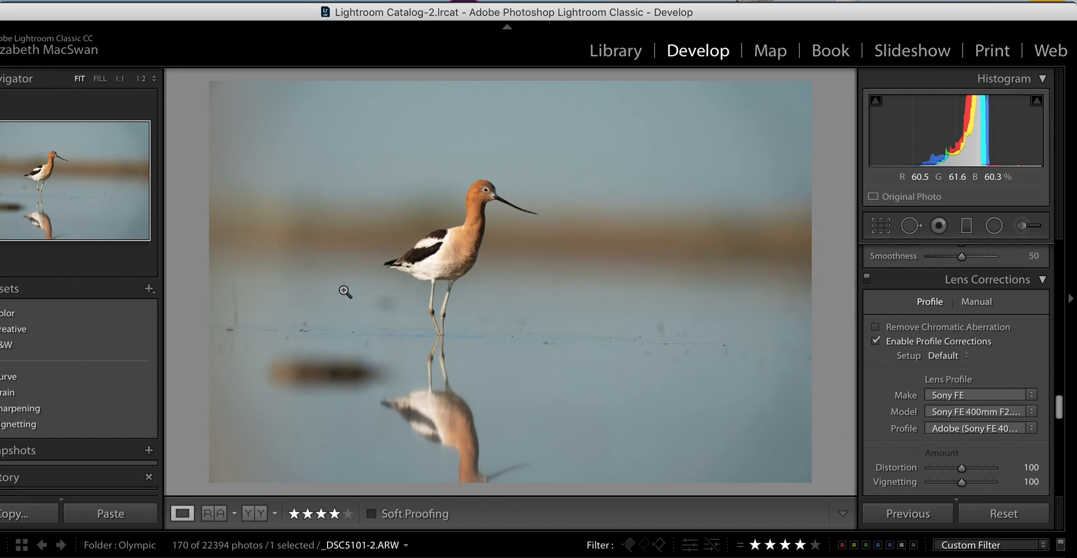
right_click(340, 164)
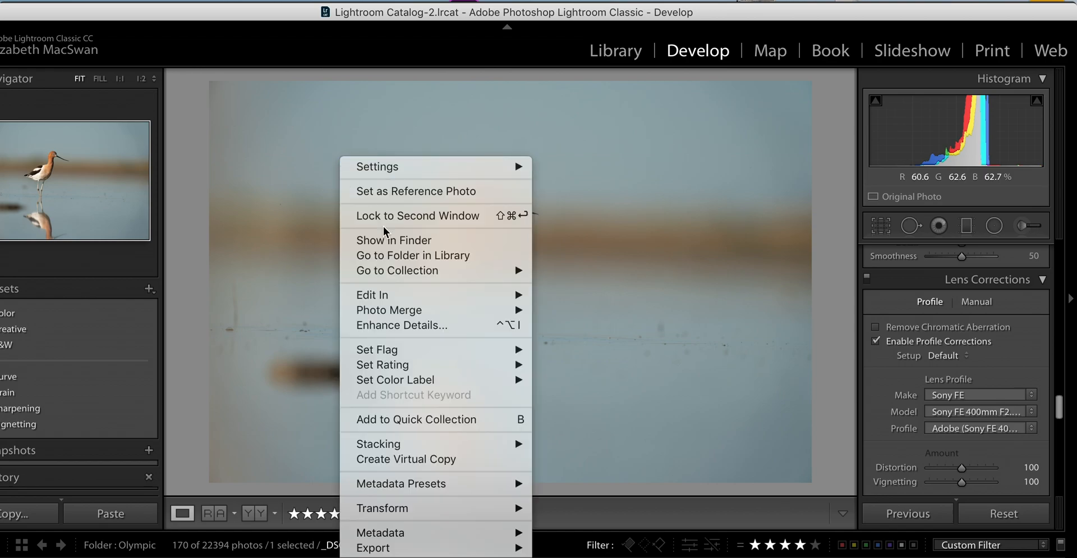
mouse_move(502, 302)
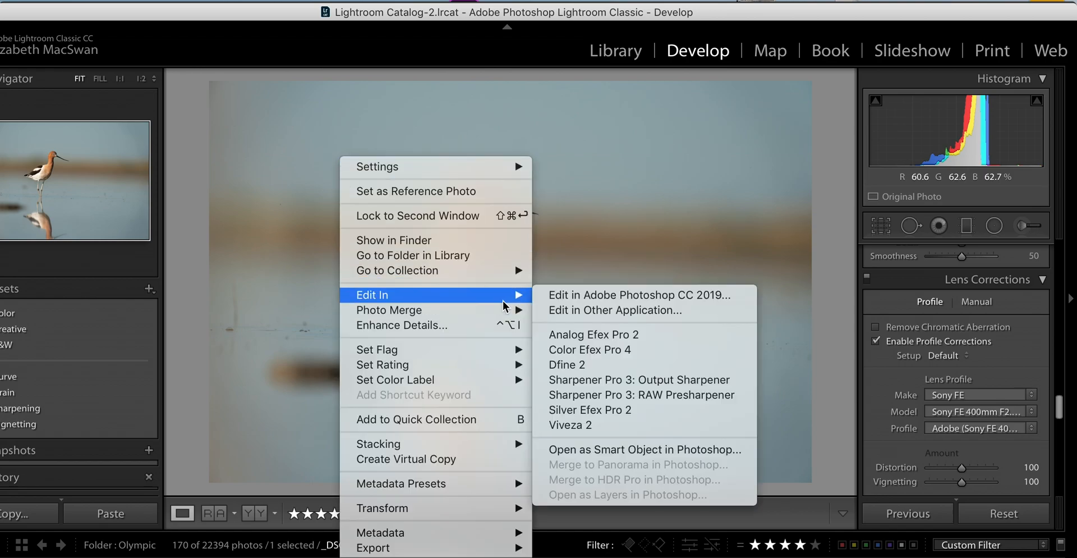
left_click(598, 296)
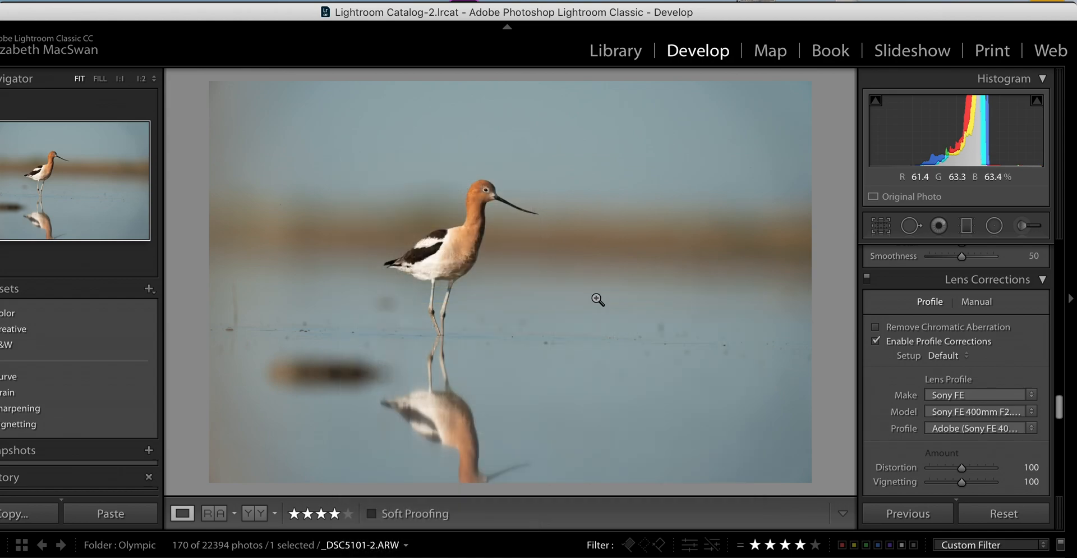
Step: Compare the bird's head at 1:1 in _DSC5107-2.ARW and _DSC5101-2.ARW, and open _DSC5107-2.ARW in Adobe Photoshop CC 2019
key("Right")
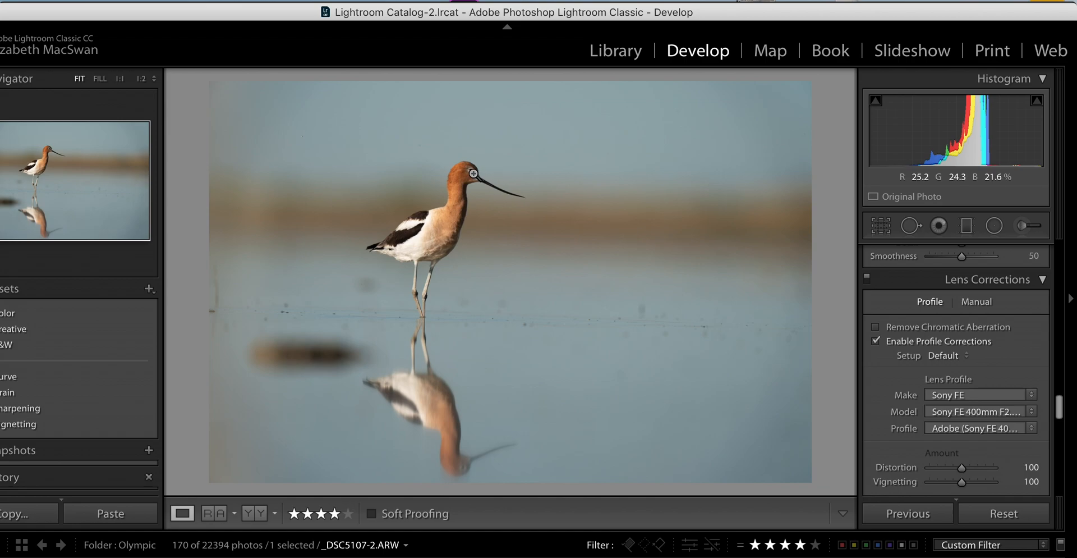
left_click(473, 173)
left_click(473, 209)
left_click(474, 182)
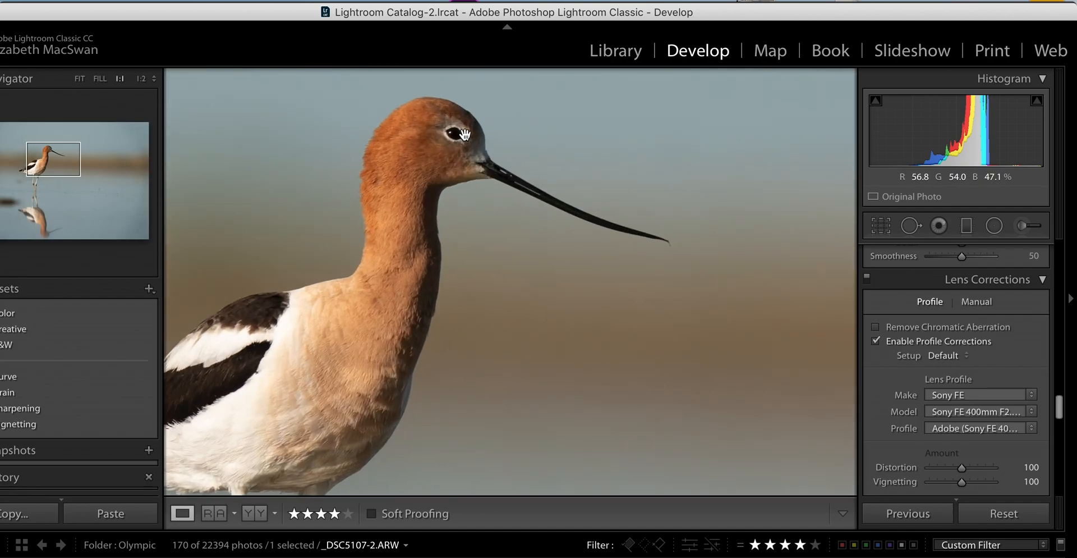
left_click(519, 555)
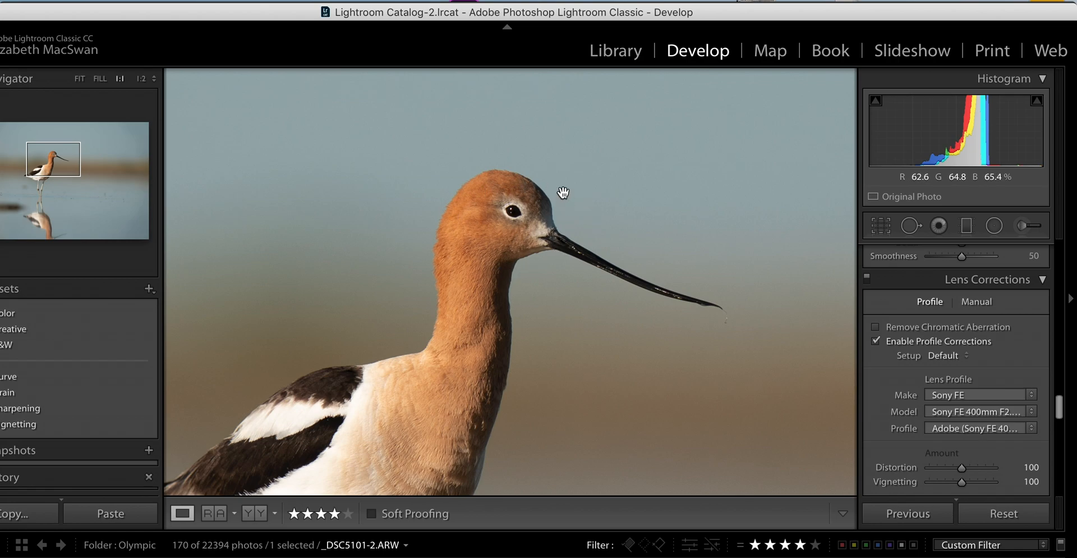
left_click(556, 243)
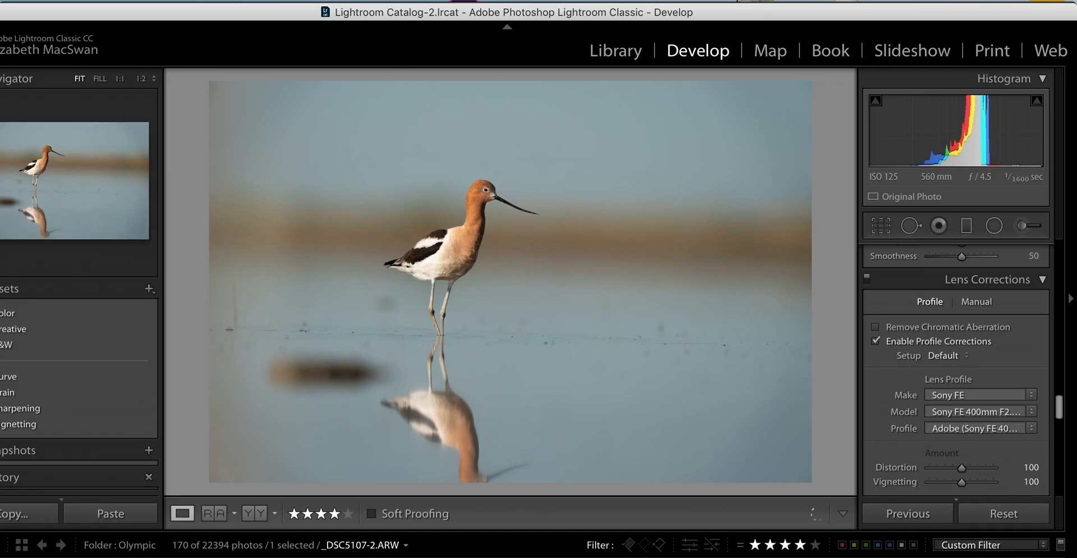
right_click(526, 181)
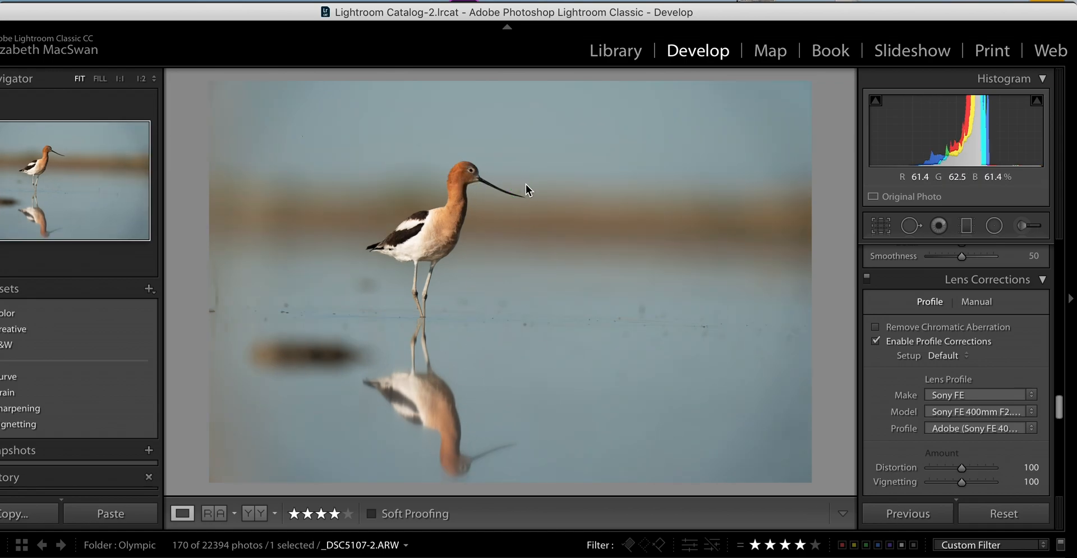
mouse_move(696, 318)
left_click(791, 316)
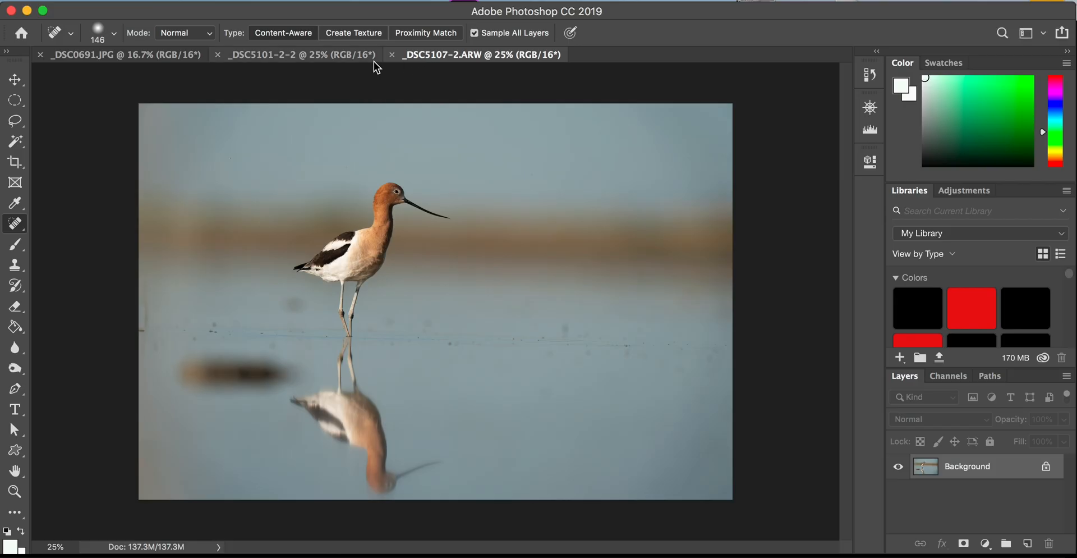
Step: In _DSC5101-2-2, apply an unconstrained crop at full image width that extends the canvas below the cut-off reflection
left_click(327, 55)
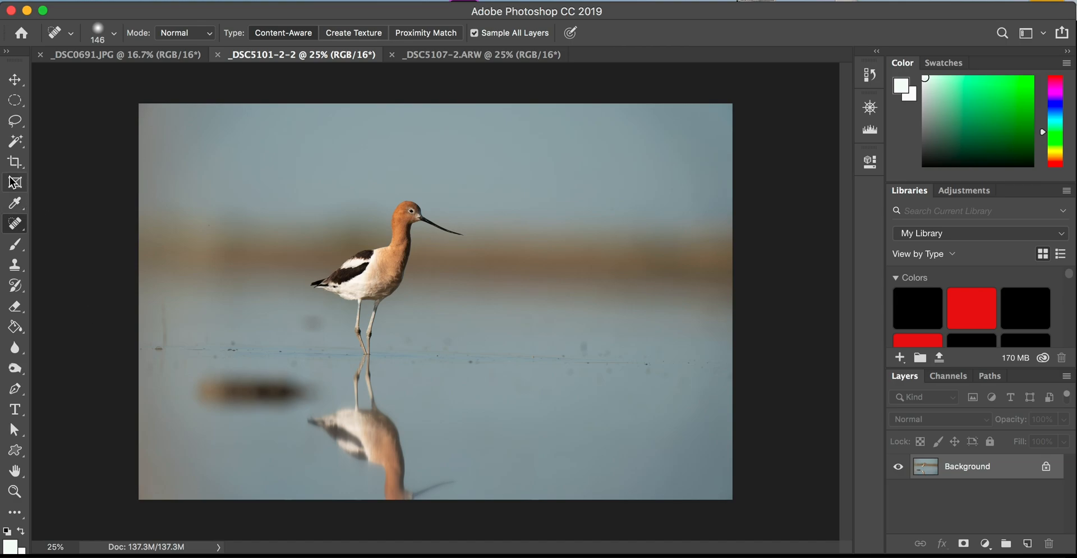
left_click(15, 163)
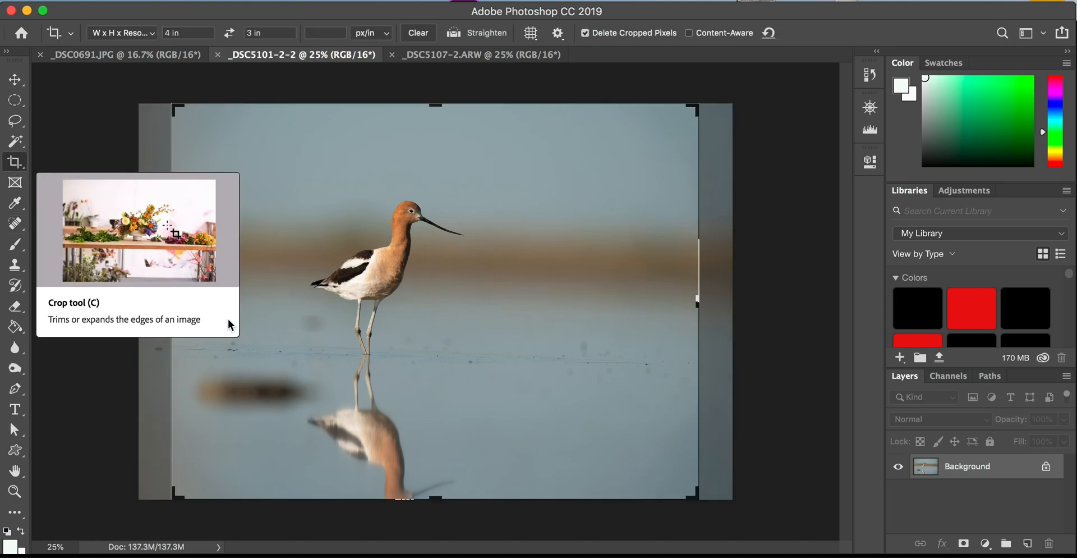
left_click(151, 35)
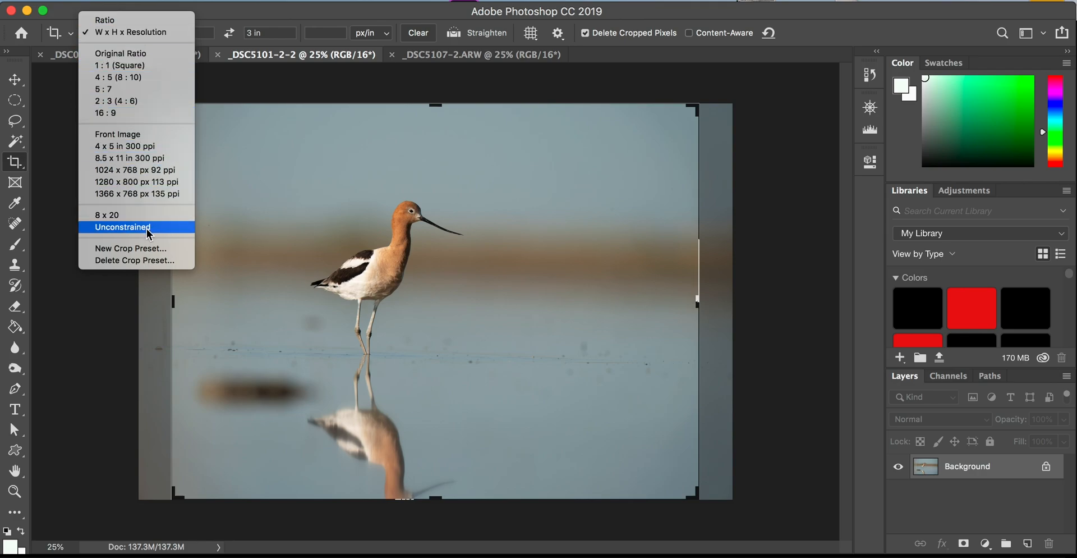
left_click(124, 226)
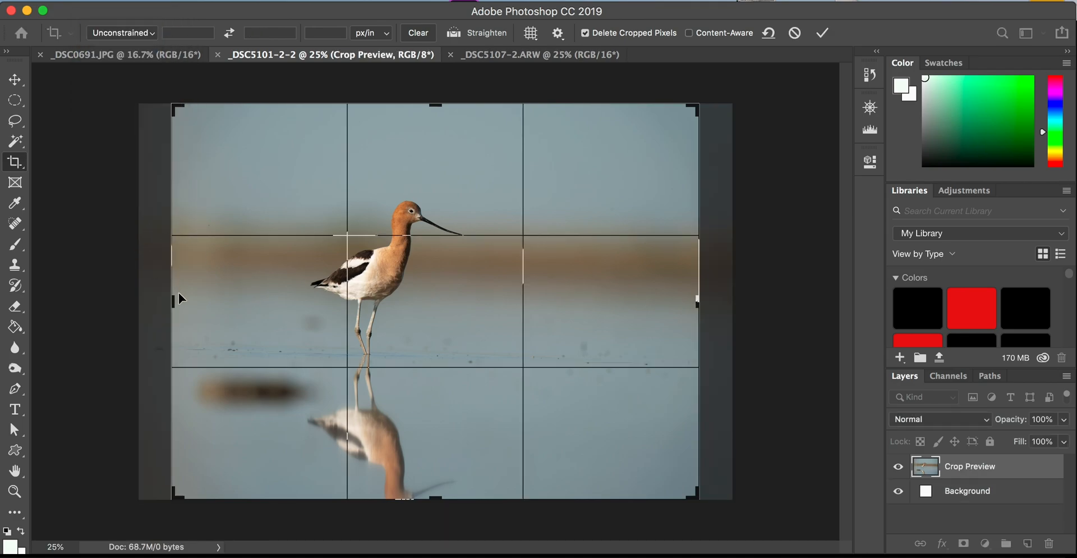
left_click_drag(173, 300, 152, 299)
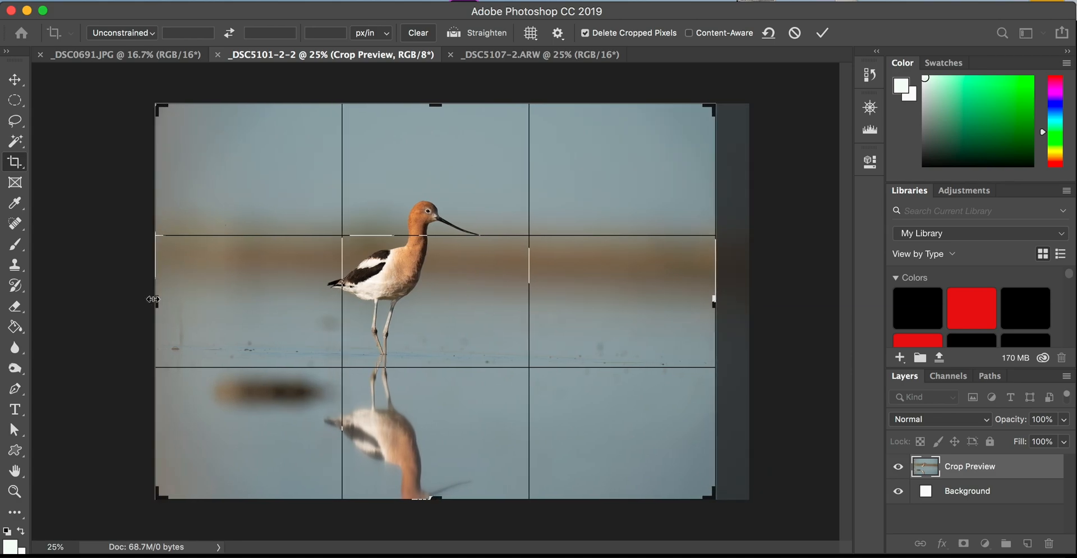
left_click_drag(714, 300, 730, 300)
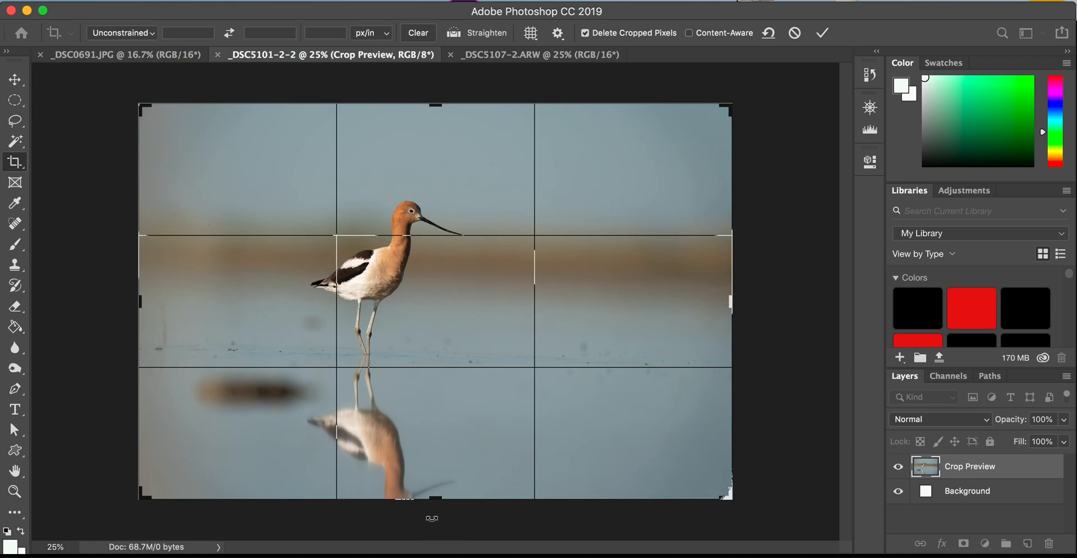
left_click(435, 499)
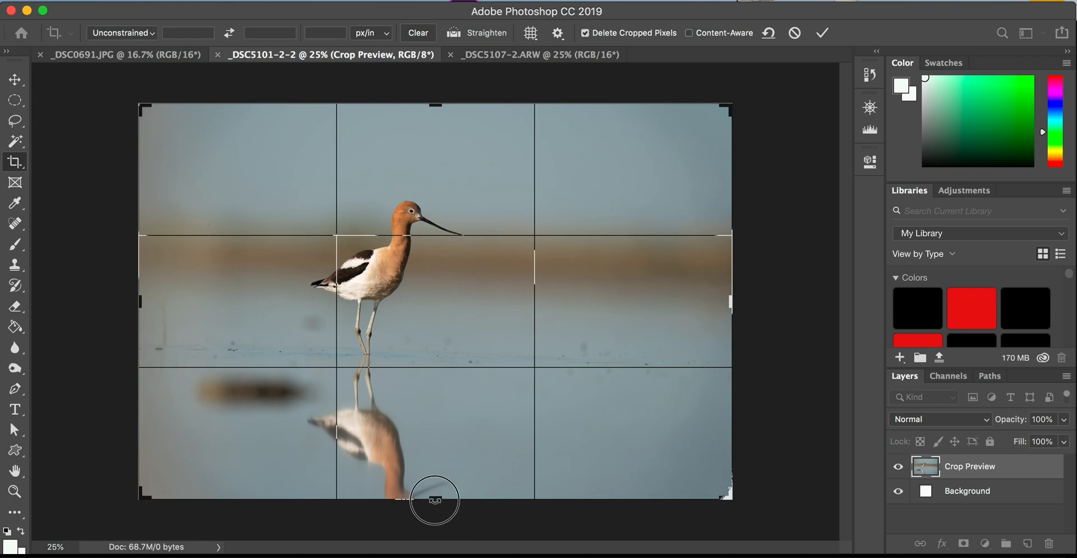
left_click_drag(435, 501, 438, 532)
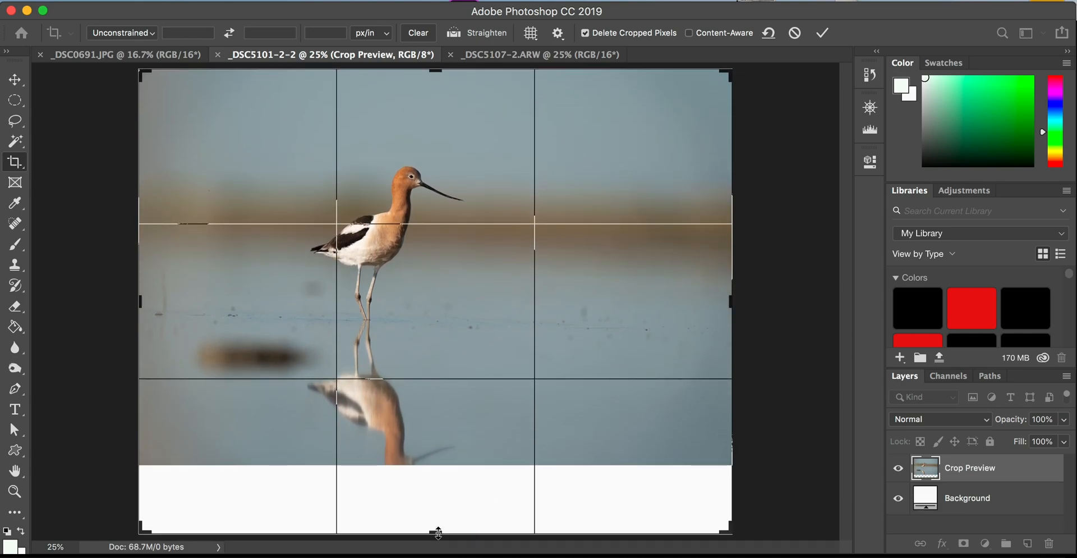
key("Return")
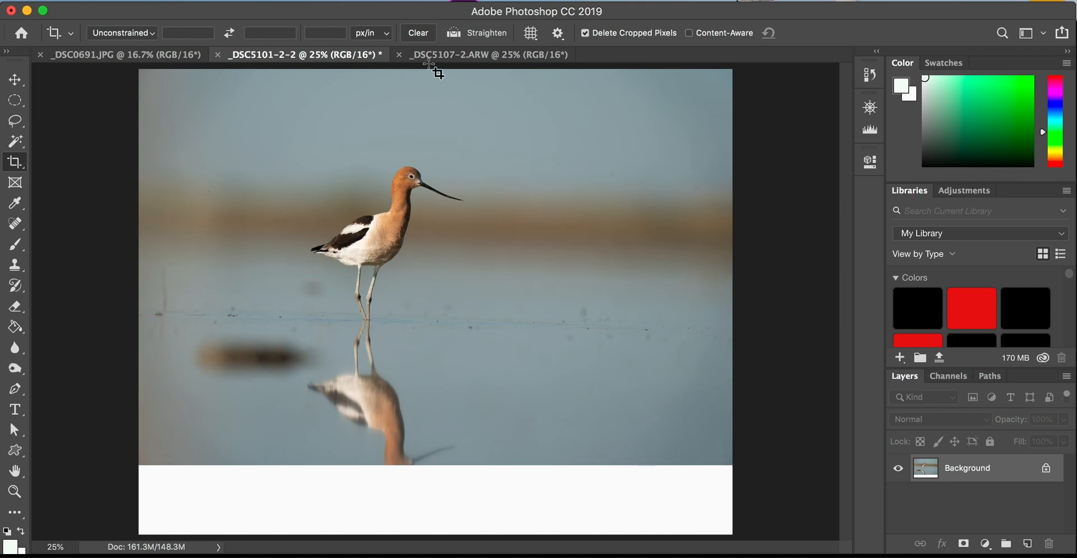
Step: In _DSC5107-2.ARW, unlock the background layer and lasso the water area from the bird's legs down, including the full reflection
left_click(457, 56)
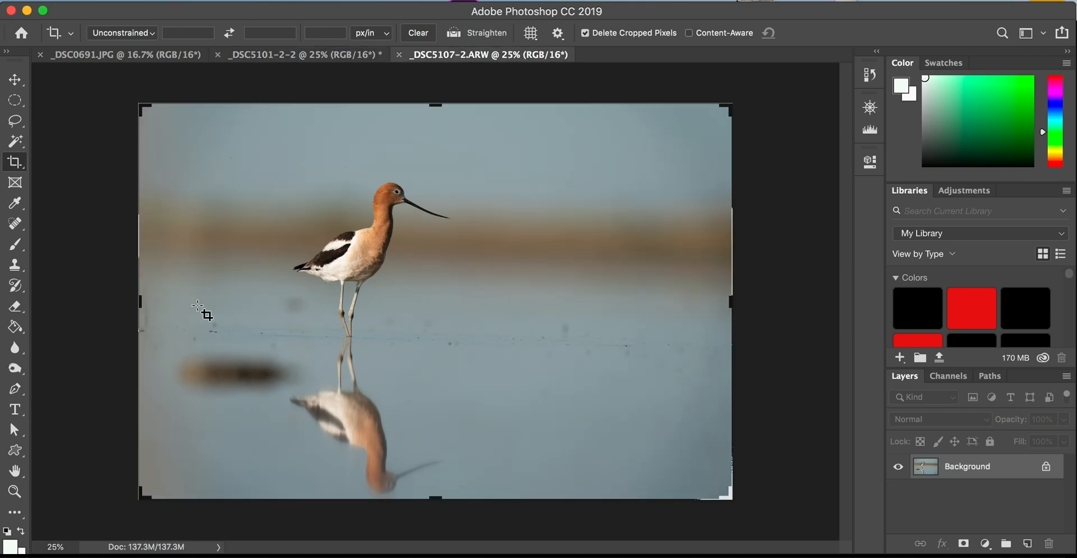
left_click(17, 124)
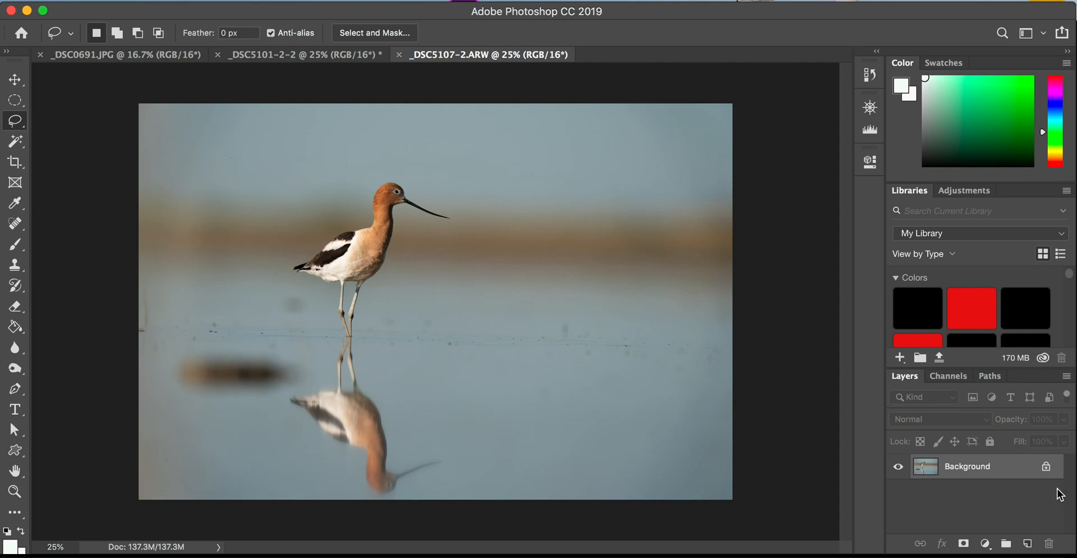
left_click(1046, 468)
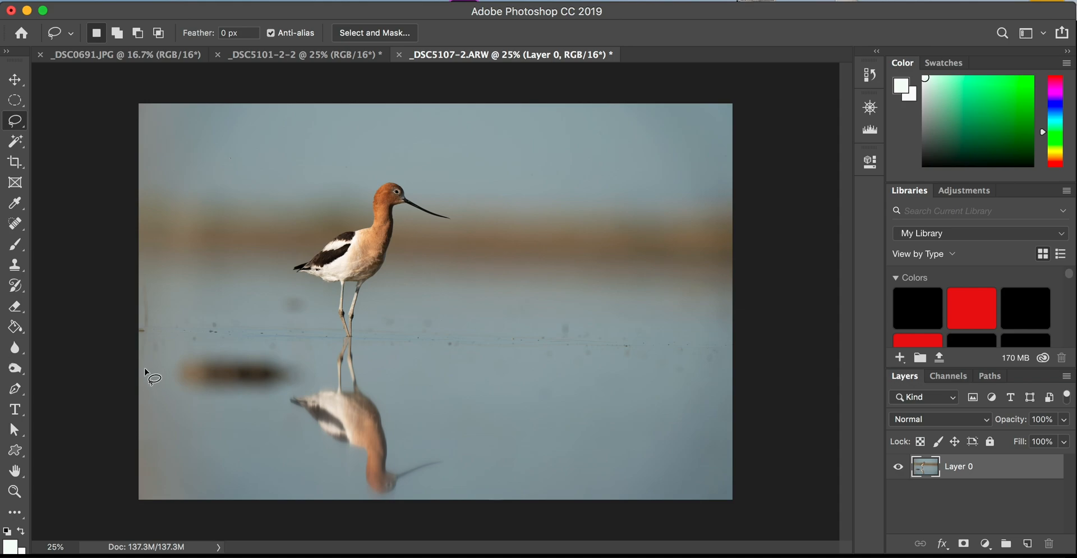
mouse_move(138, 308)
left_mouse_down()
mouse_move(196, 321)
mouse_move(502, 290)
mouse_move(645, 305)
mouse_move(744, 331)
mouse_move(753, 511)
mouse_move(636, 543)
mouse_move(117, 557)
mouse_move(78, 316)
left_mouse_up()
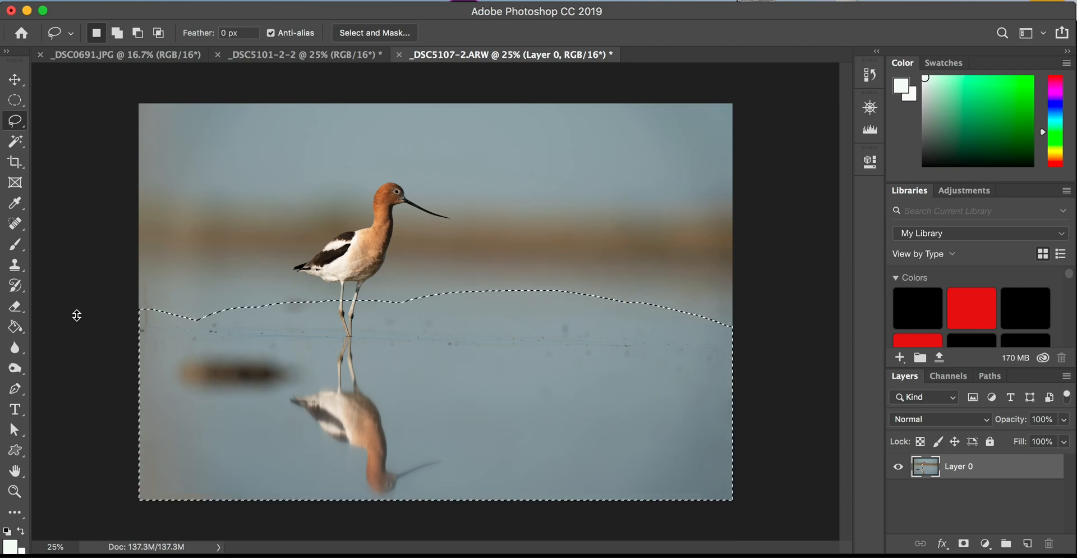
Step: Move the selected water and reflection into _DSC5101-2-2 and place it over the bird's existing legs and reflection
left_click(14, 79)
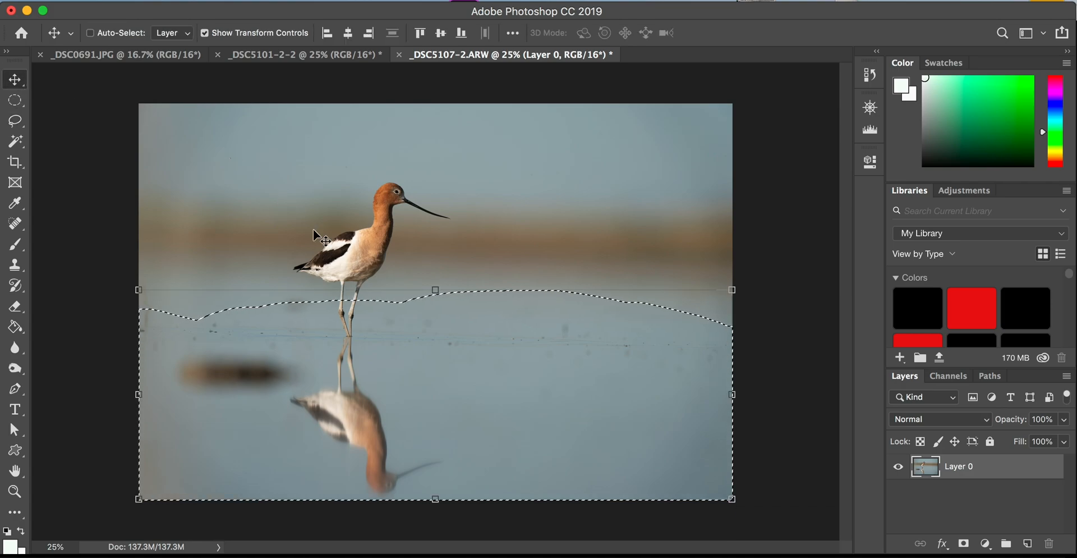
left_click(538, 414)
left_click_drag(538, 414, 457, 407)
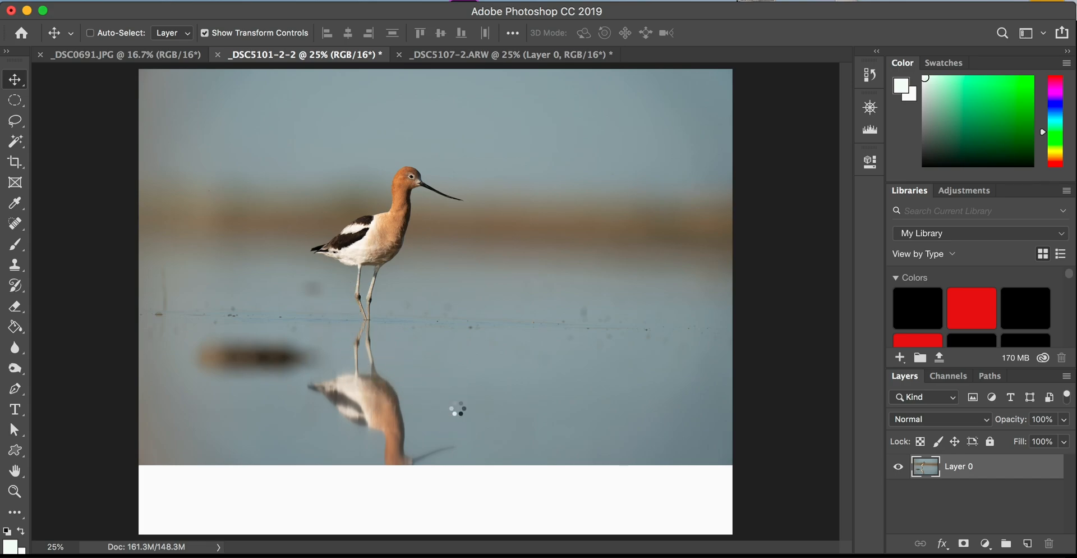
left_click_drag(490, 429, 587, 406)
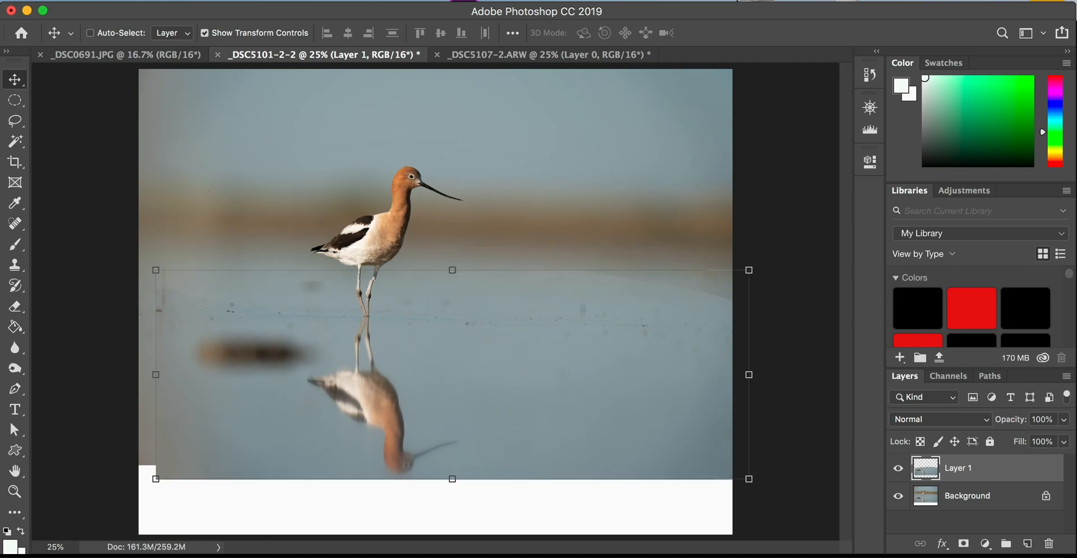
Step: Shift Layer 1 at 100% zoom to line up its legs with the upper legs on the background
double_click(56, 547)
type("100")
key("Return")
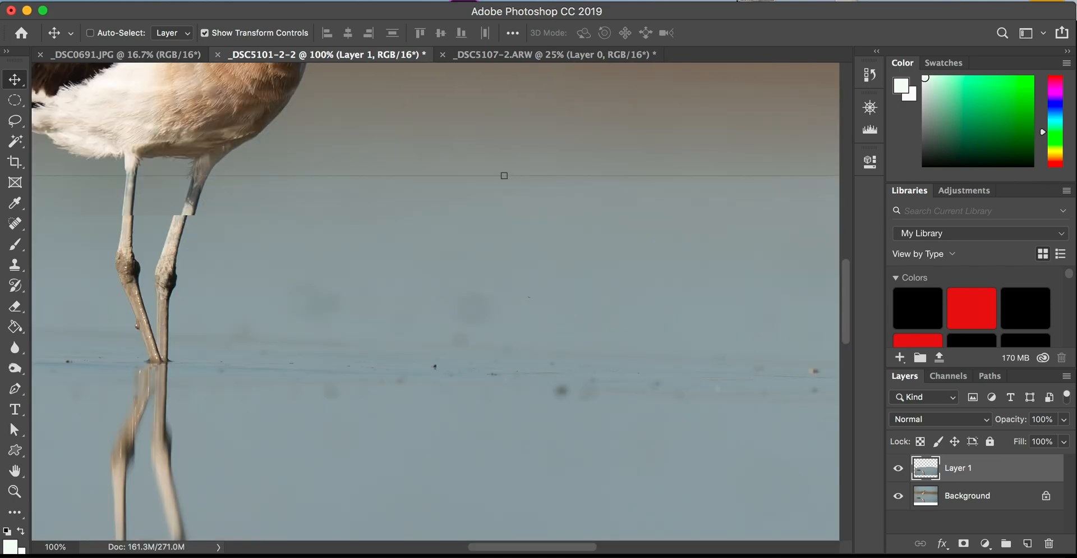
left_click_drag(287, 283, 285, 264)
left_click_drag(285, 261, 279, 264)
left_click_drag(188, 256, 181, 281)
Step: Lower Layer 1's opacity to 62% and fine-tune its position so its legs overlay those on the background
left_click(1064, 420)
left_click_drag(1065, 440, 1037, 440)
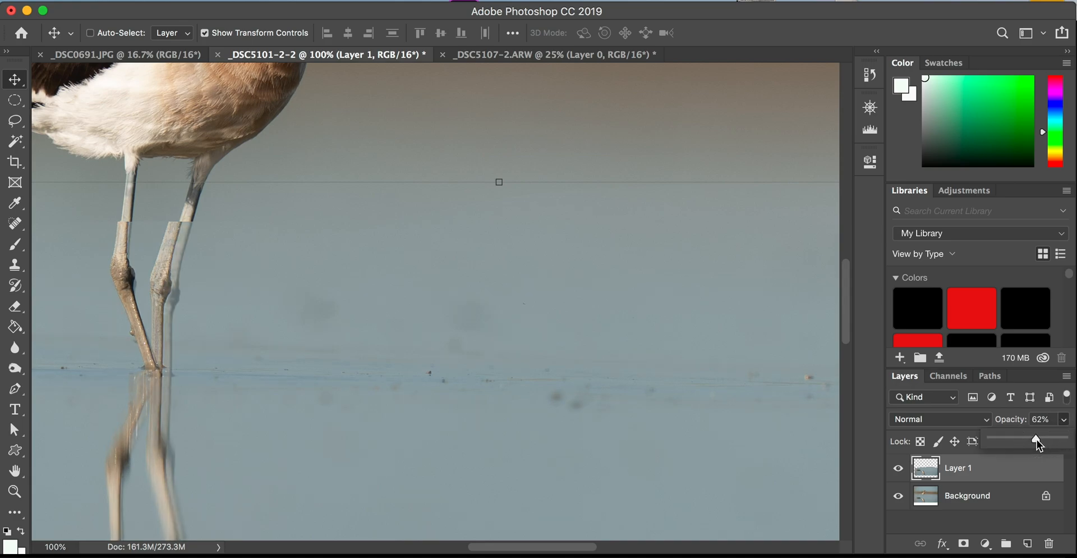
left_click_drag(253, 312, 261, 315)
key("Left")
key("Left")
key("Left")
key("Left")
key("Left")
key("Left")
key("Left")
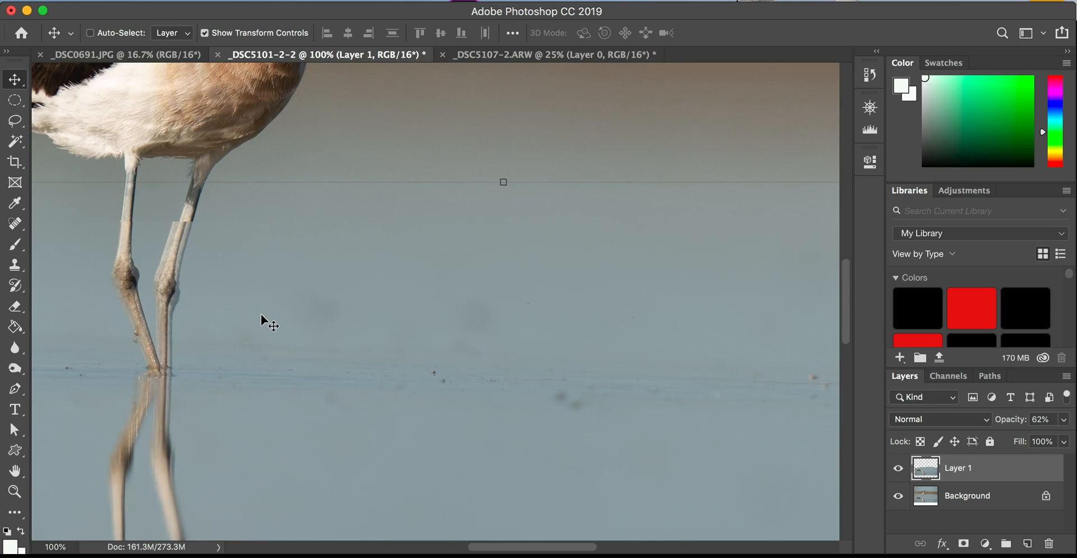
Step: Restore Layer 1's opacity to 100%
left_click(1065, 420)
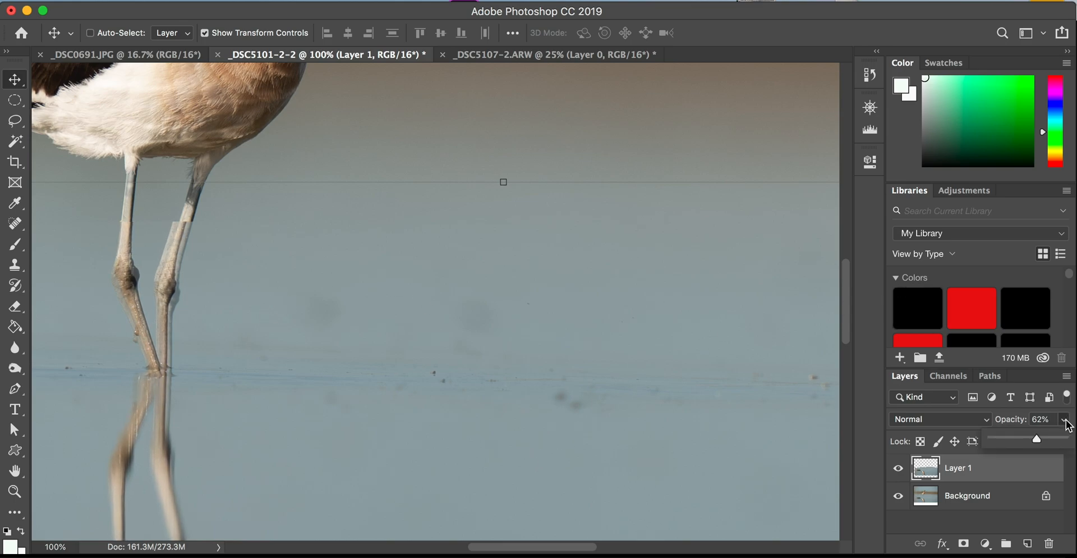
left_click_drag(1037, 444, 1074, 444)
left_click(738, 324)
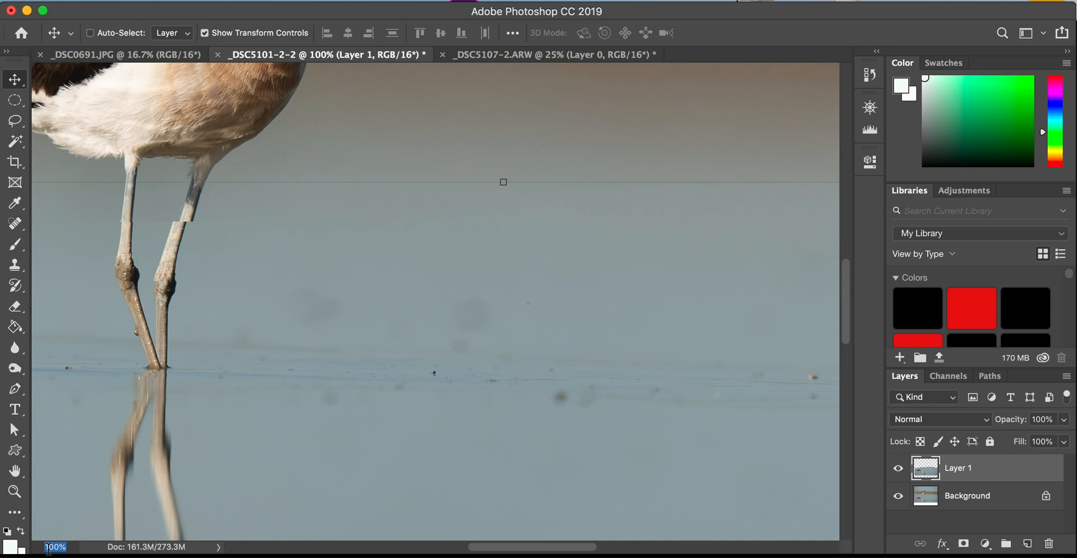
Step: Crop the empty white strip off the canvas below the reflection, keeping the full image width
type("25")
key("Return")
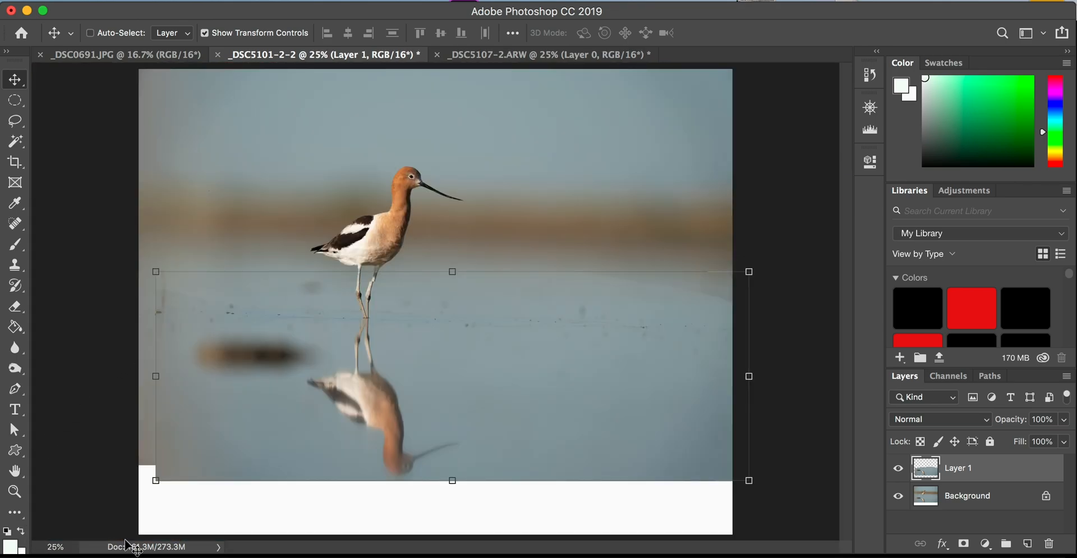
left_click(13, 169)
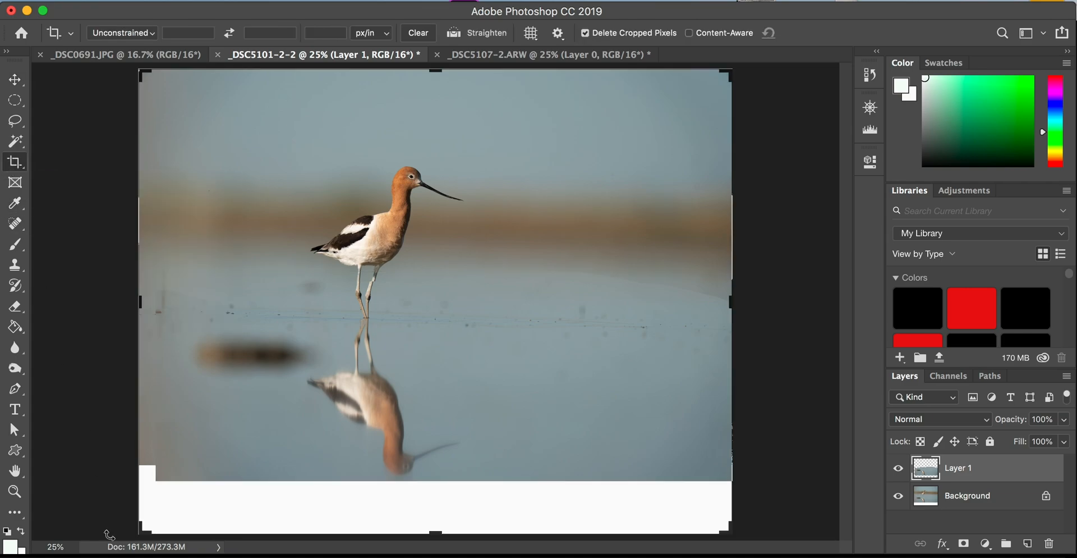
left_click_drag(436, 534, 433, 509)
key("Return")
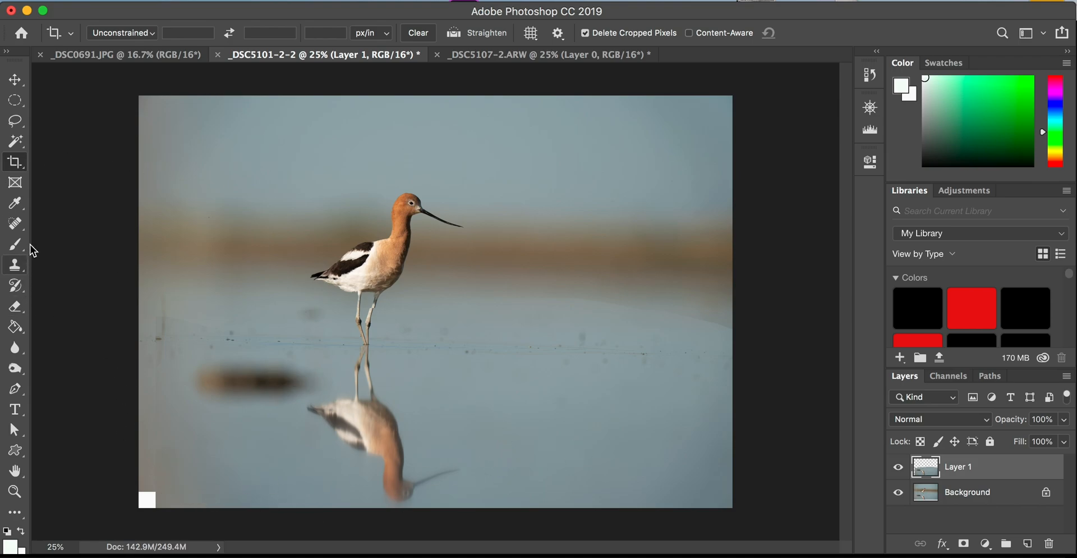
Step: Erase Layer 1's upper edge across the water above the waterline with a soft eraser at 1040 px and 0% hardness
left_click(15, 309)
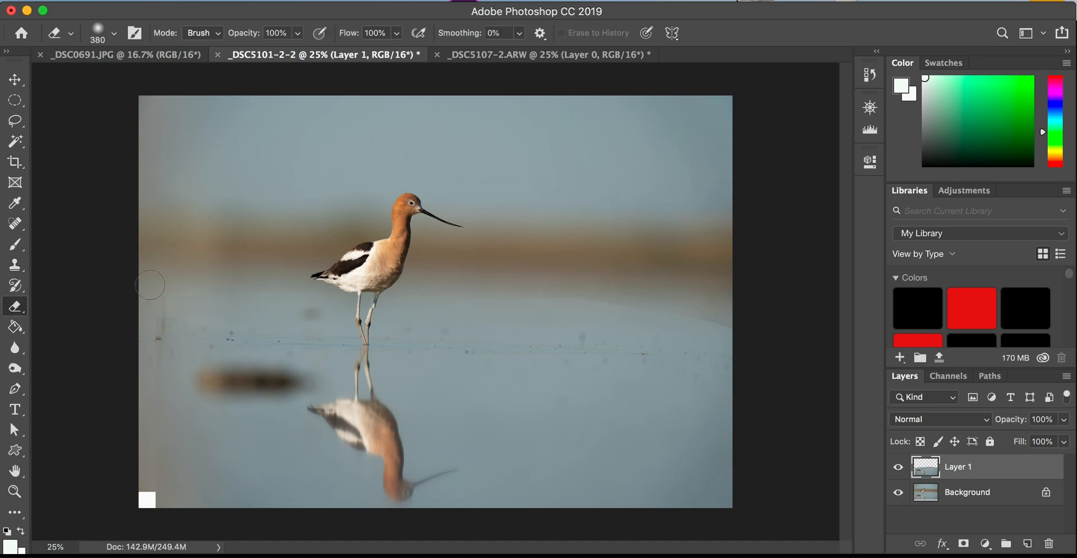
left_click(115, 35)
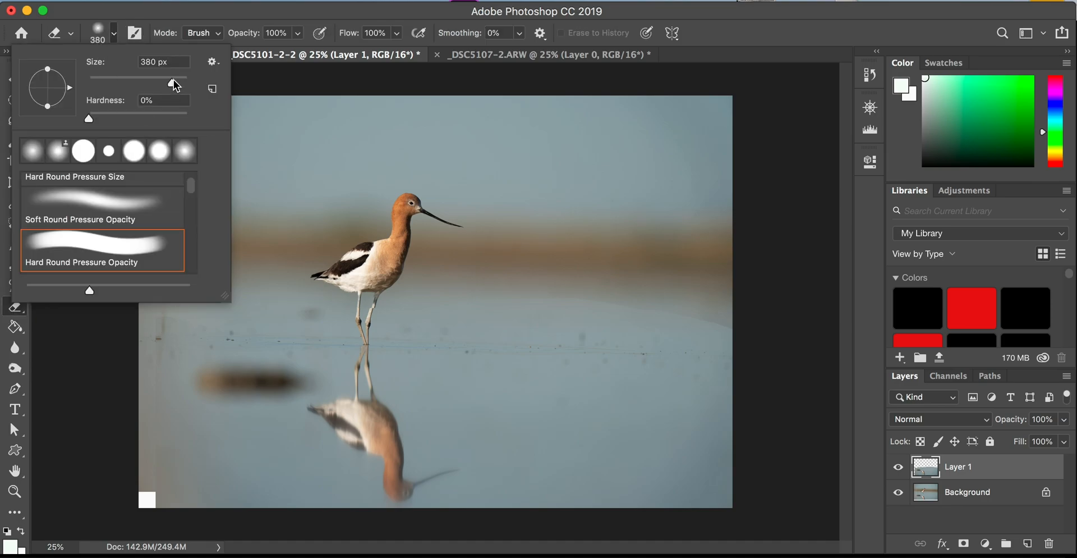
left_click_drag(173, 79, 178, 78)
left_click_drag(180, 86, 181, 86)
key("Return")
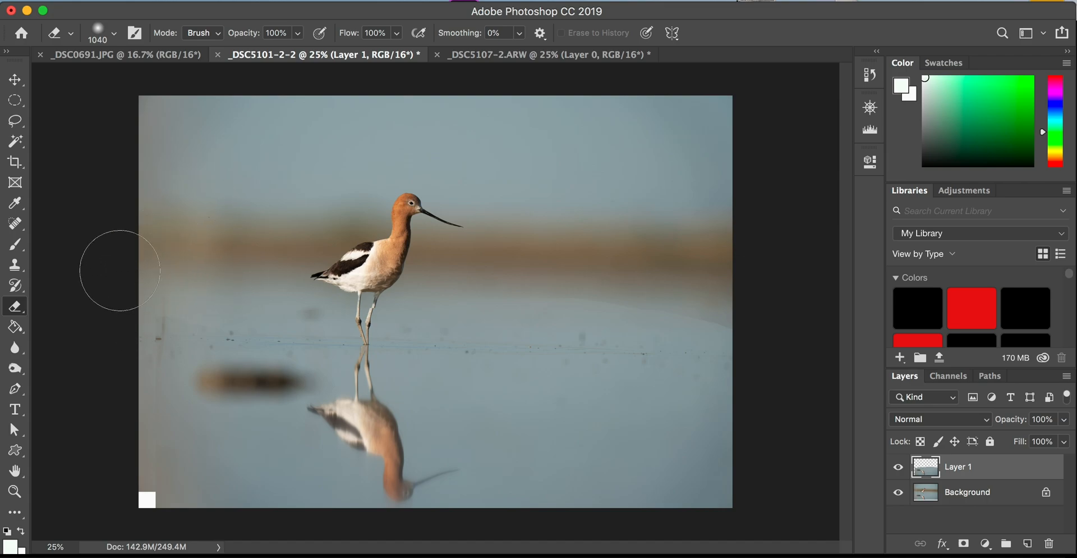
left_click(114, 34)
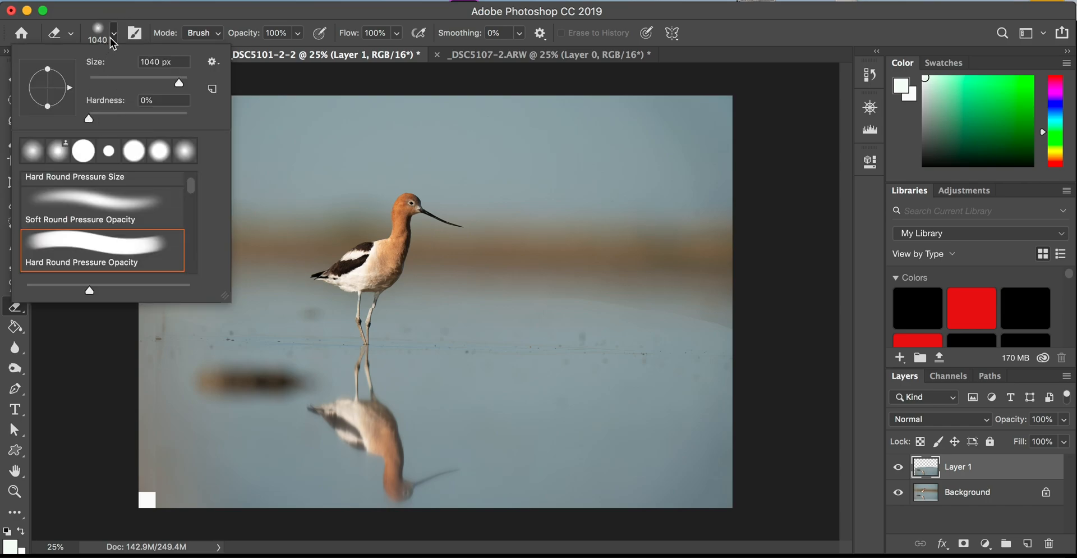
left_click(114, 36)
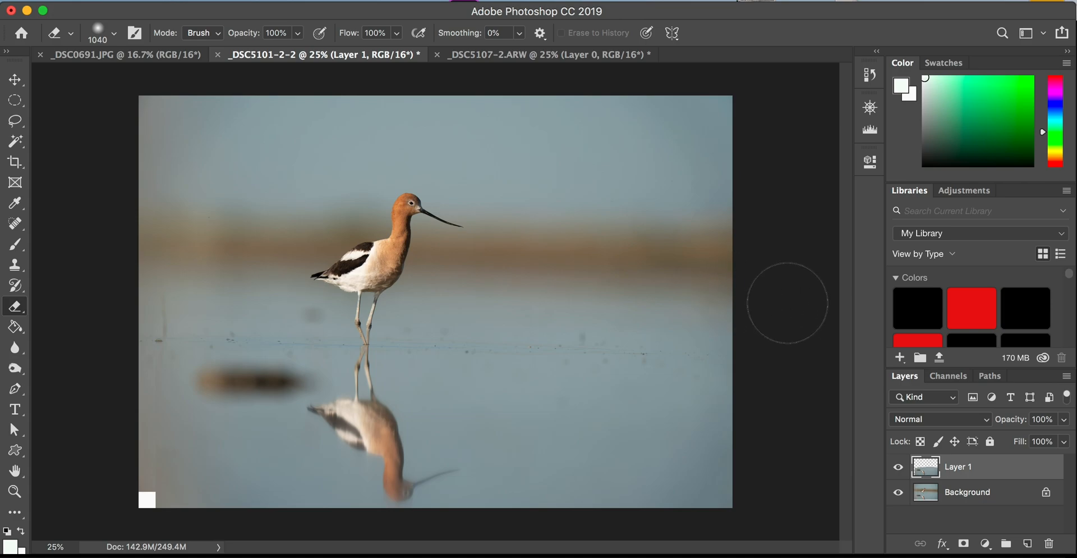
mouse_move(706, 280)
left_mouse_down()
mouse_move(384, 315)
mouse_move(342, 288)
left_mouse_up()
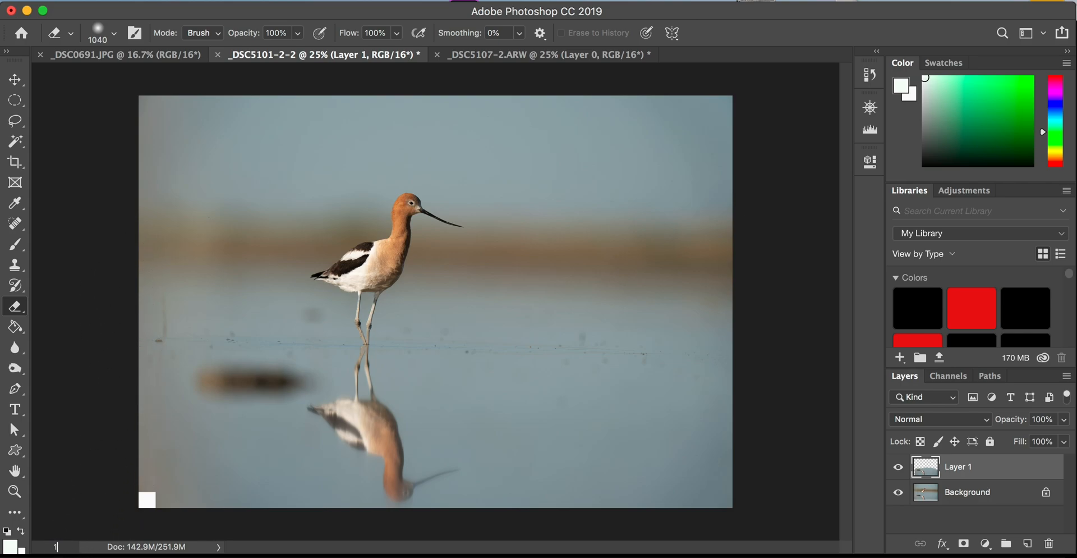
Step: Examine the blend between the bird's legs and their reflection at 100% and 50% zoom, then view the whole image at 25%
left_click(61, 546)
type("100")
key("Return")
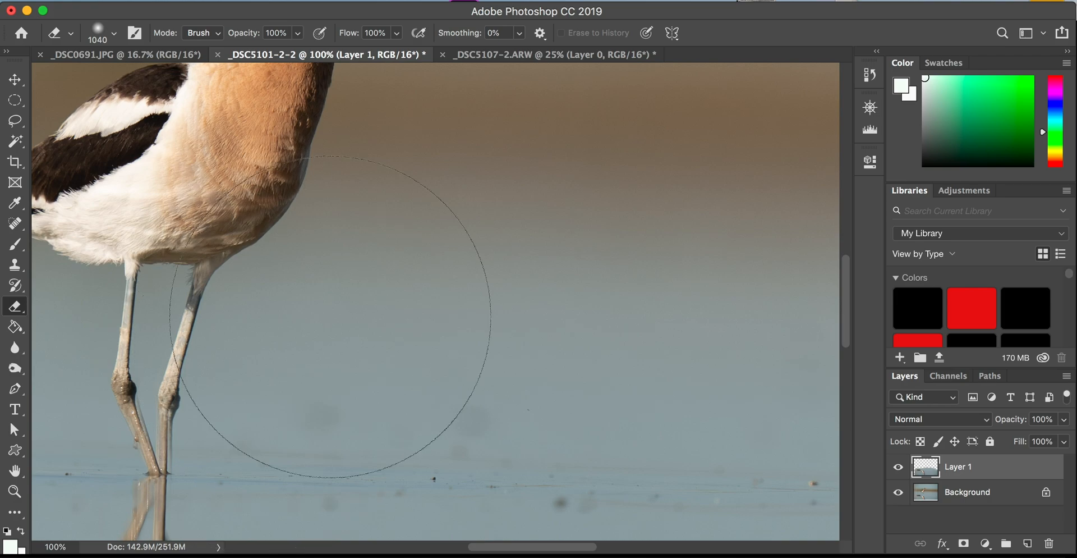
scroll(337, 313, "left", 3)
scroll(325, 325, "down", 3)
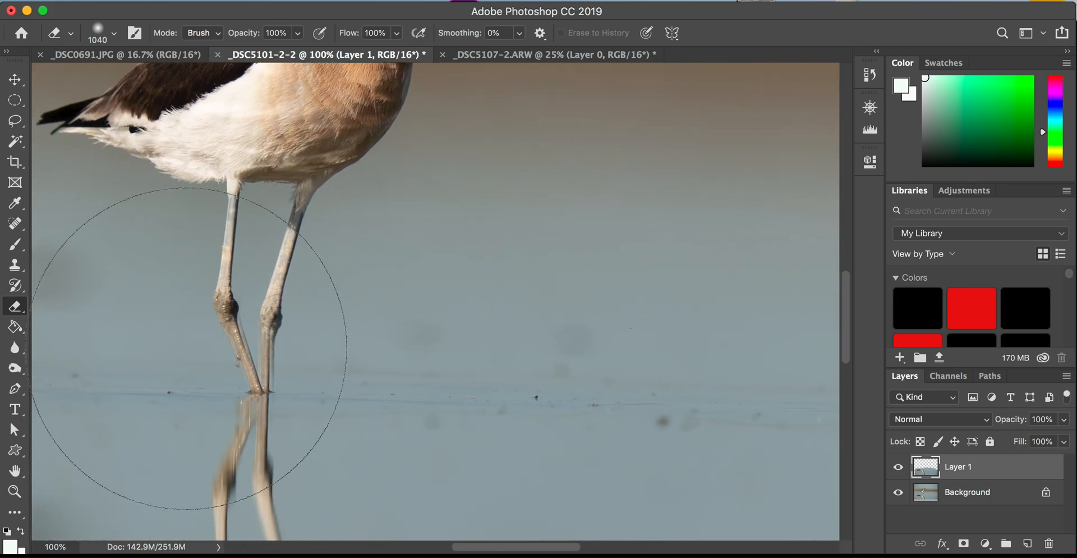
scroll(185, 185, "down", 2)
scroll(191, 191, "down", 5)
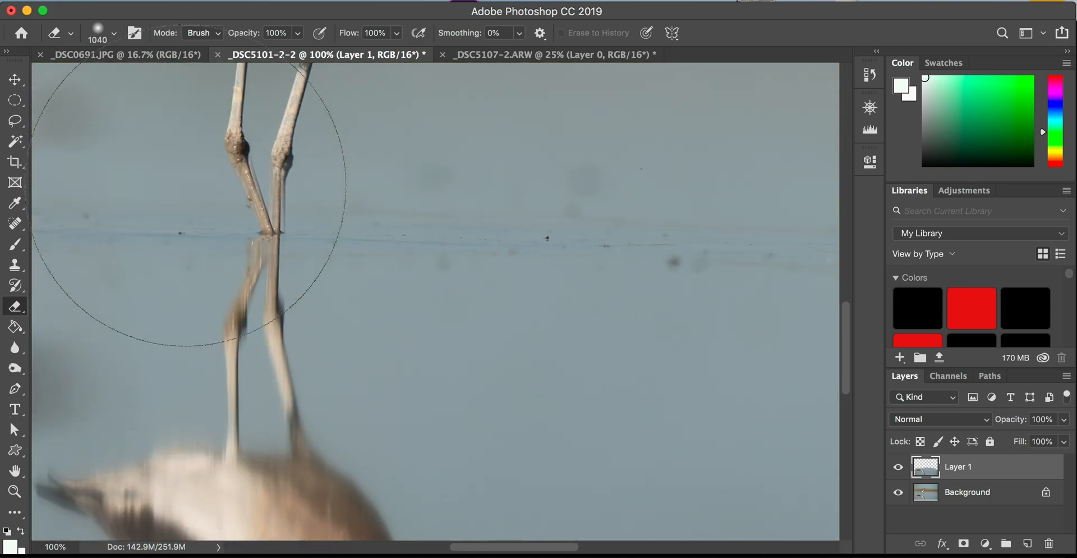
mouse_move(275, 54)
left_mouse_down()
mouse_move(239, 66)
mouse_move(253, 74)
mouse_move(257, 59)
left_mouse_up()
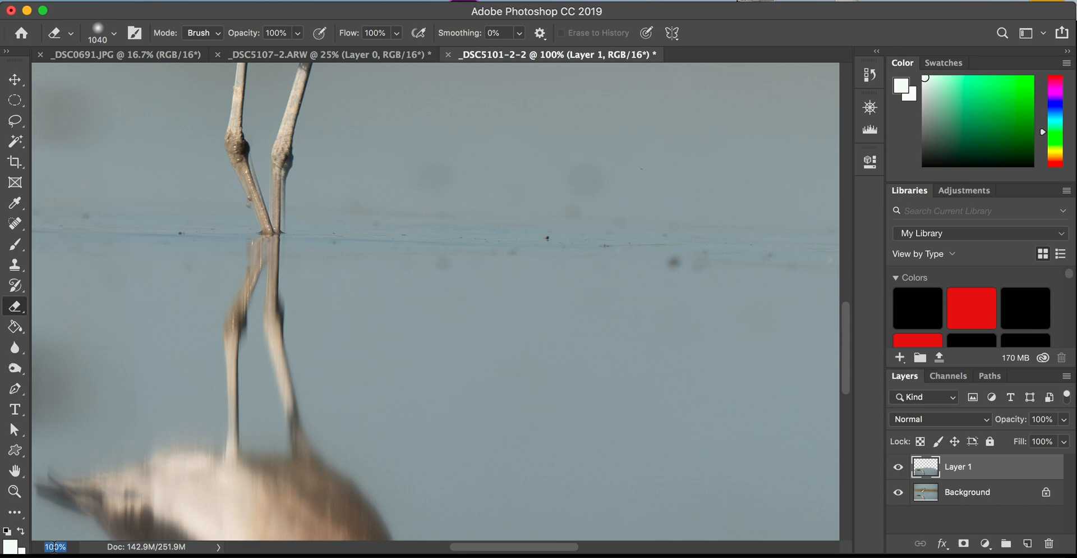
key("Return")
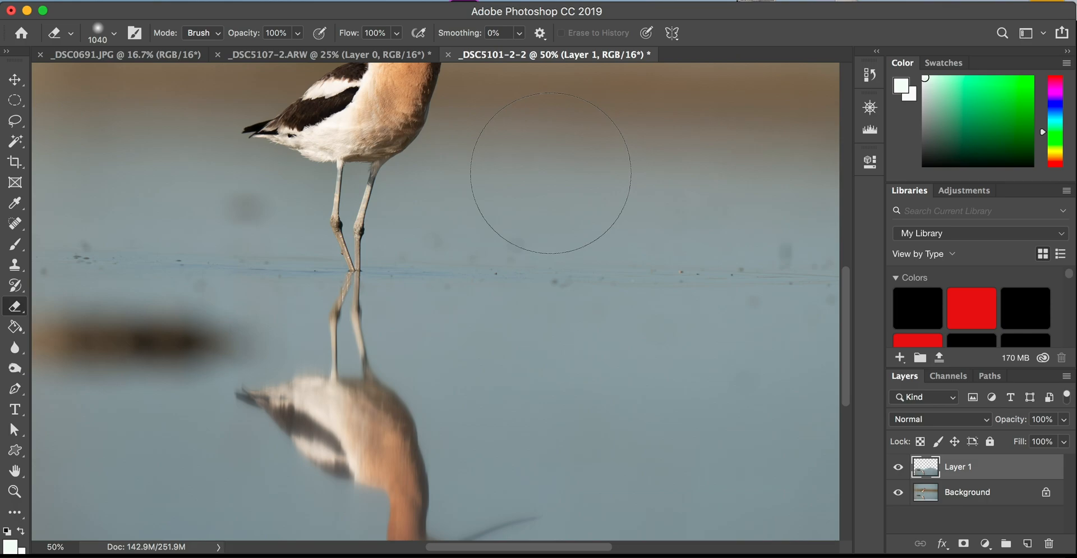
left_click(56, 545)
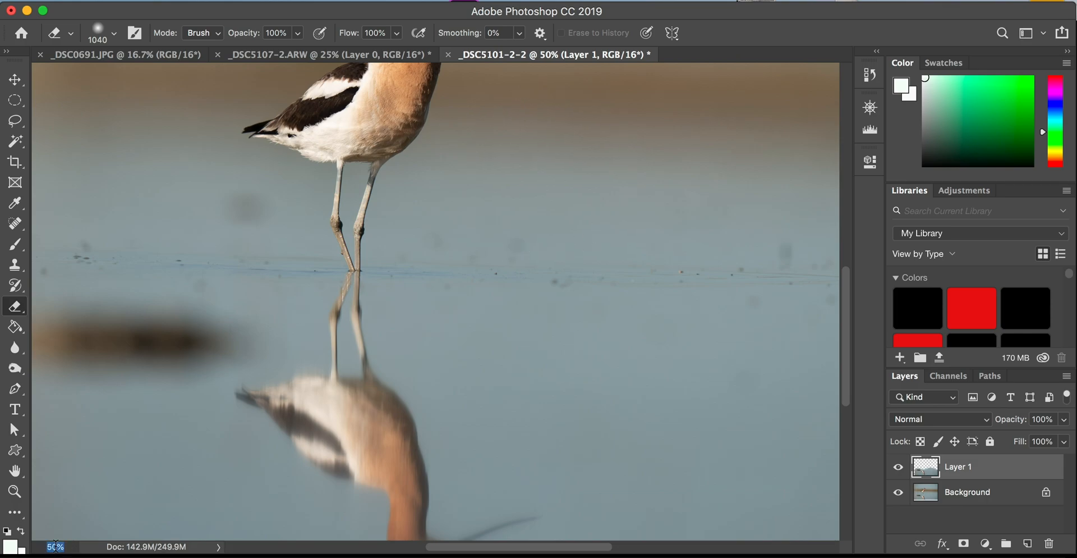
type("25")
key("Return")
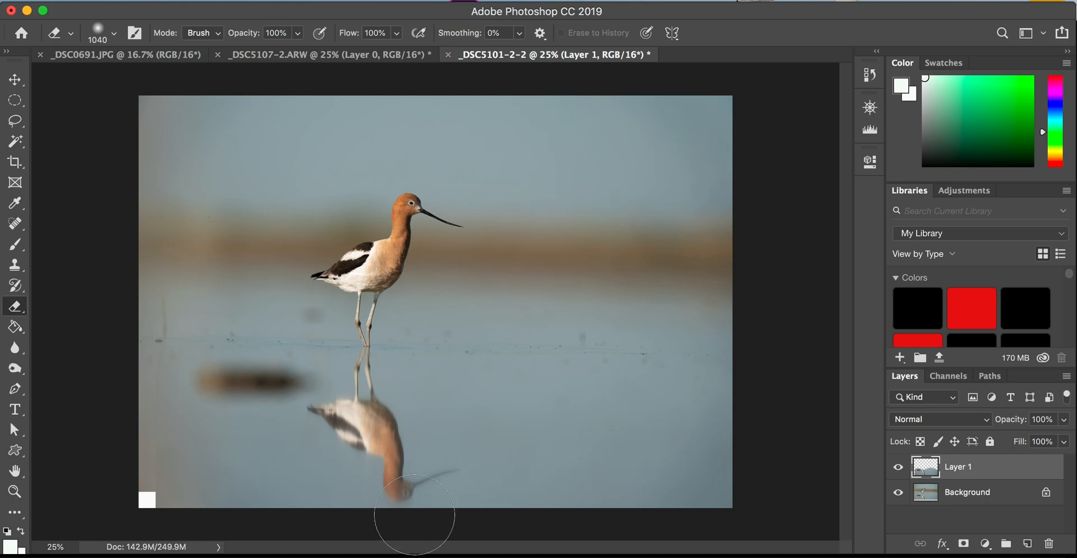
Step: Crop both sides of the image inward to cut off the white corner patch while keeping the full height
key("c")
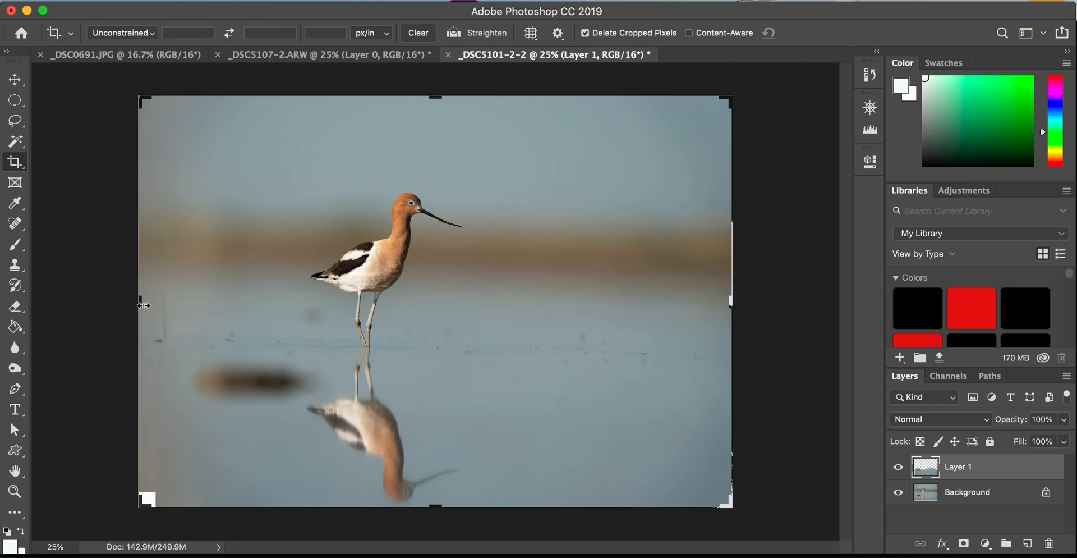
left_click_drag(137, 301, 149, 299)
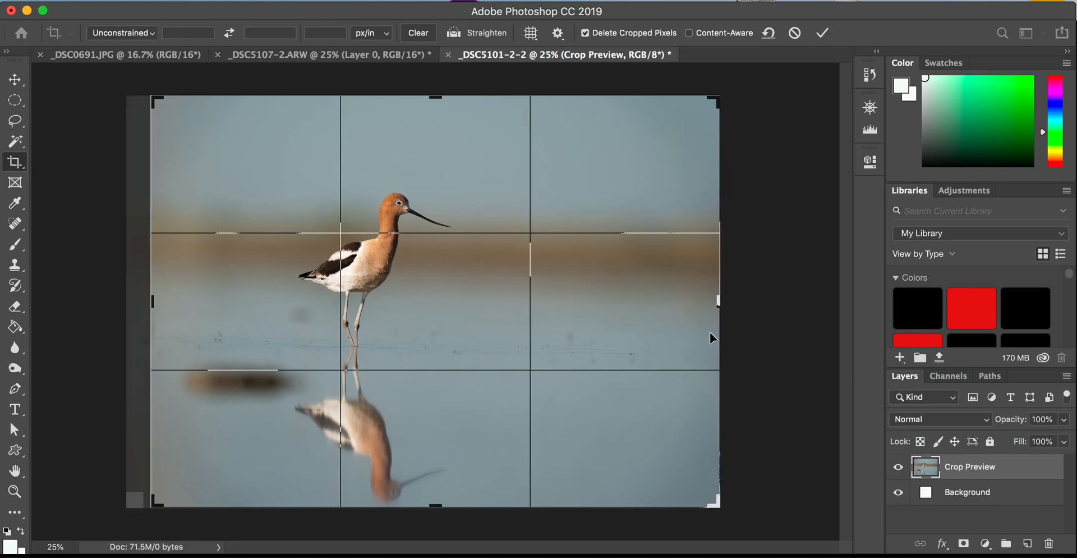
mouse_move(721, 301)
left_mouse_down()
mouse_move(705, 299)
mouse_move(719, 301)
left_mouse_up()
key("Return")
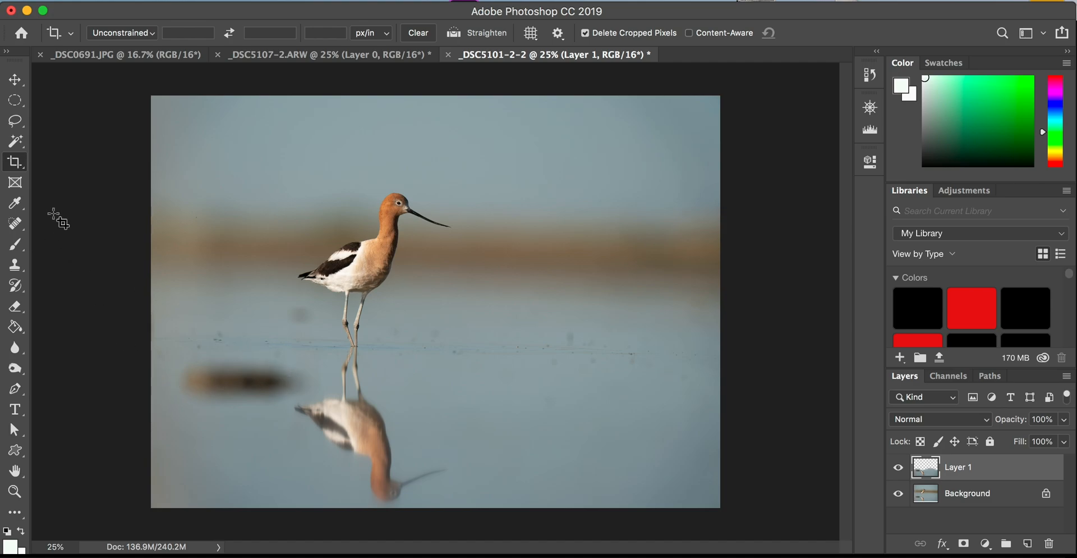
Step: Replace the dark blurred blob beside the reflection with clean water using the Patch tool, and clear the selection
left_click(21, 234)
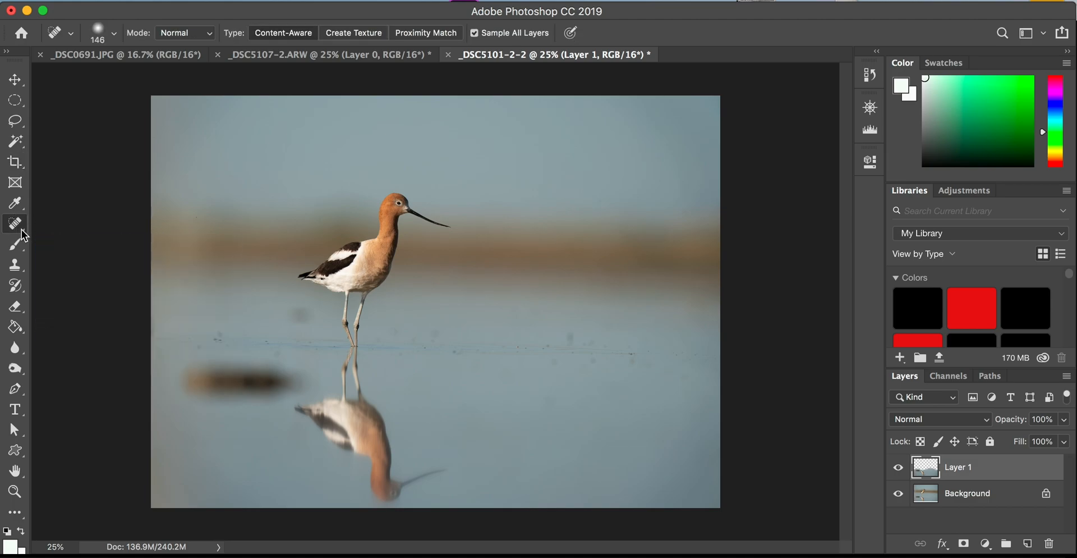
left_click(79, 252)
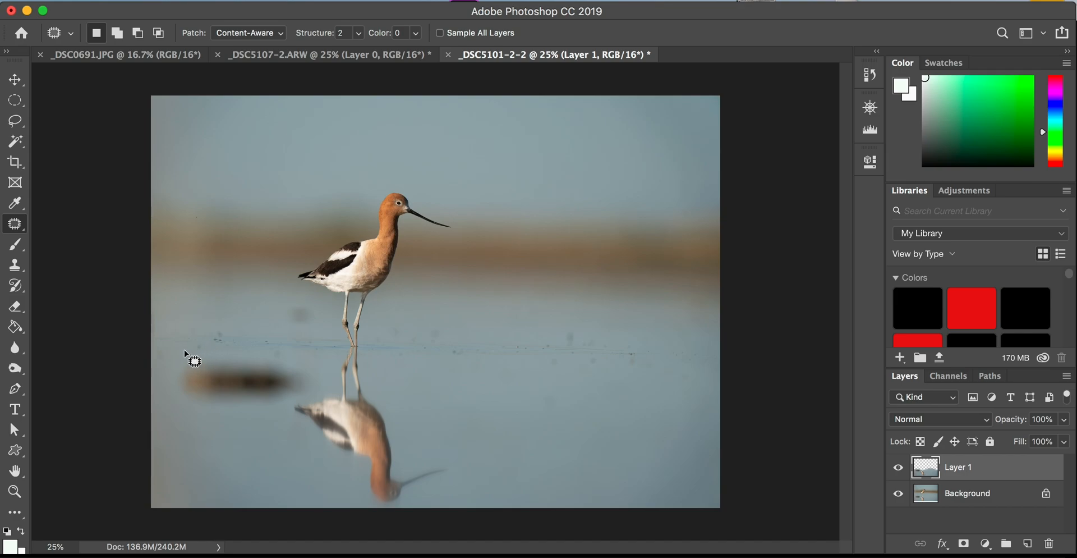
mouse_move(185, 347)
left_mouse_down()
mouse_move(308, 363)
mouse_move(306, 396)
mouse_move(247, 421)
mouse_move(211, 421)
mouse_move(187, 413)
mouse_move(169, 376)
mouse_move(183, 351)
mouse_move(224, 378)
mouse_move(245, 365)
mouse_move(630, 378)
mouse_move(542, 392)
mouse_move(514, 384)
mouse_move(528, 375)
left_mouse_up()
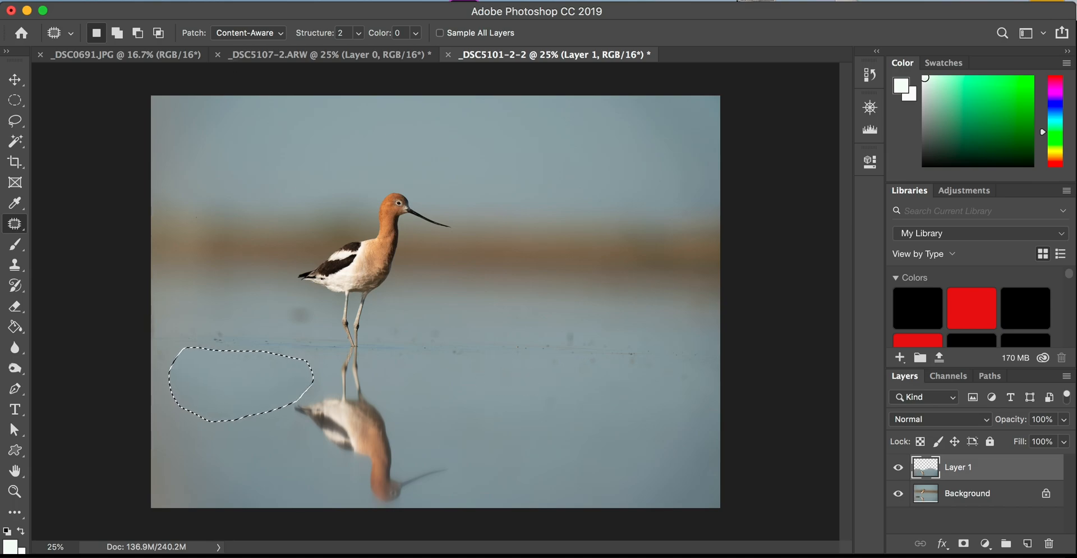
left_click(296, 0)
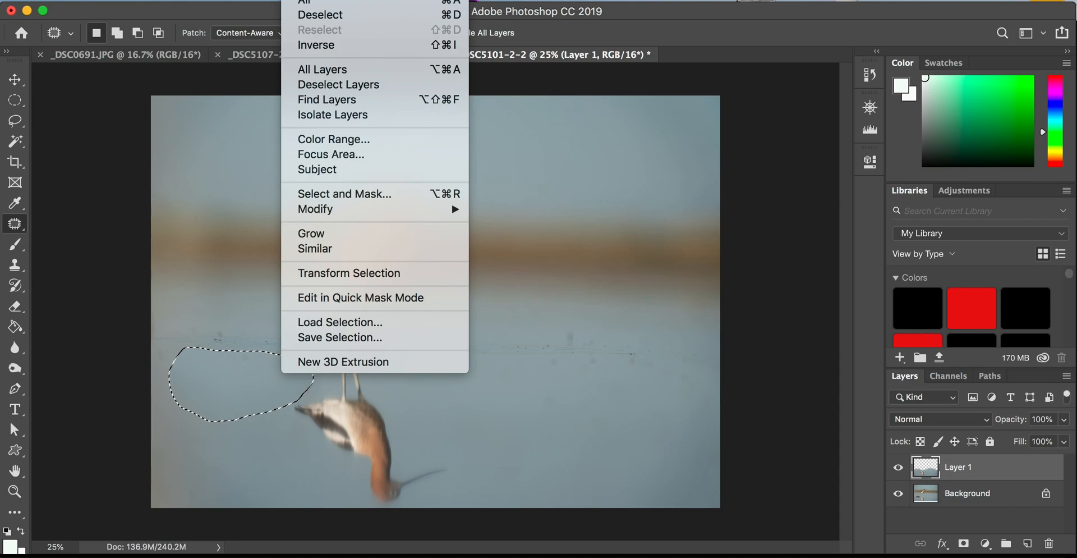
left_click(310, 20)
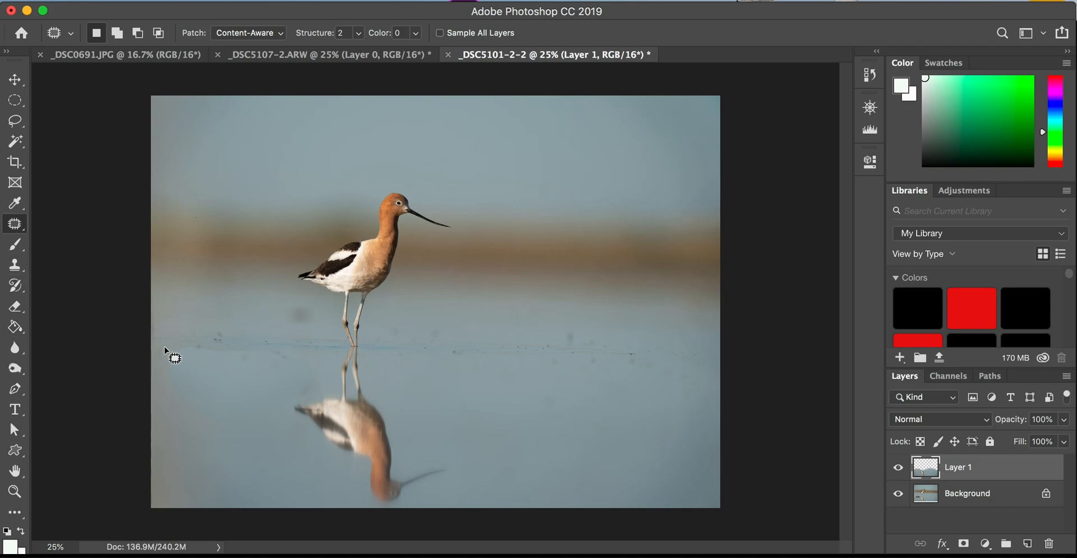
Step: Patch the uneven water at the image's left edge just below the waterline on Layer 1, and clear the selection
mouse_move(160, 351)
left_mouse_down()
mouse_move(219, 352)
mouse_move(181, 387)
mouse_move(158, 387)
mouse_move(149, 364)
mouse_move(166, 354)
mouse_move(197, 428)
mouse_move(223, 422)
left_mouse_up()
left_click(291, 0)
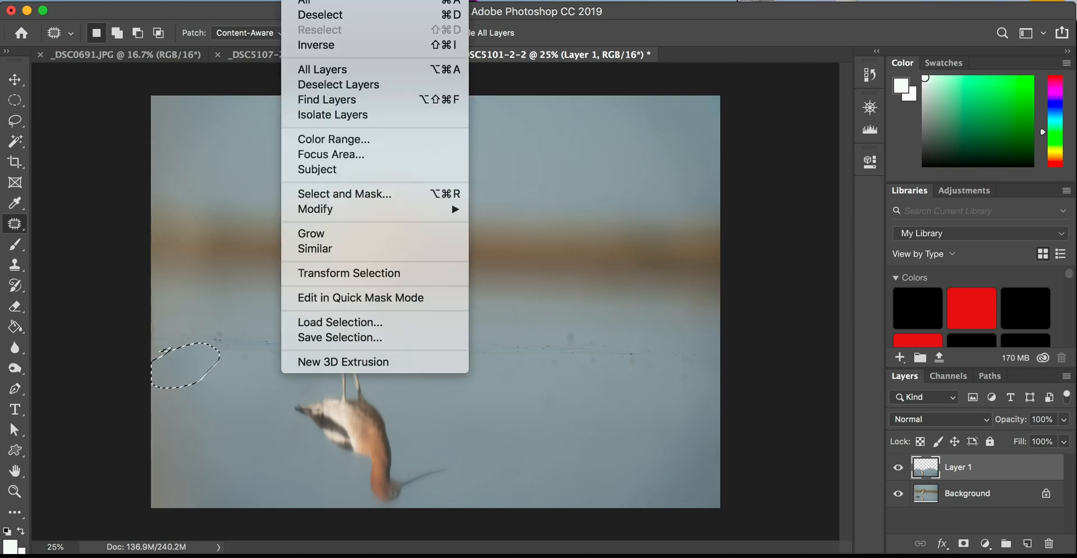
left_click(309, 9)
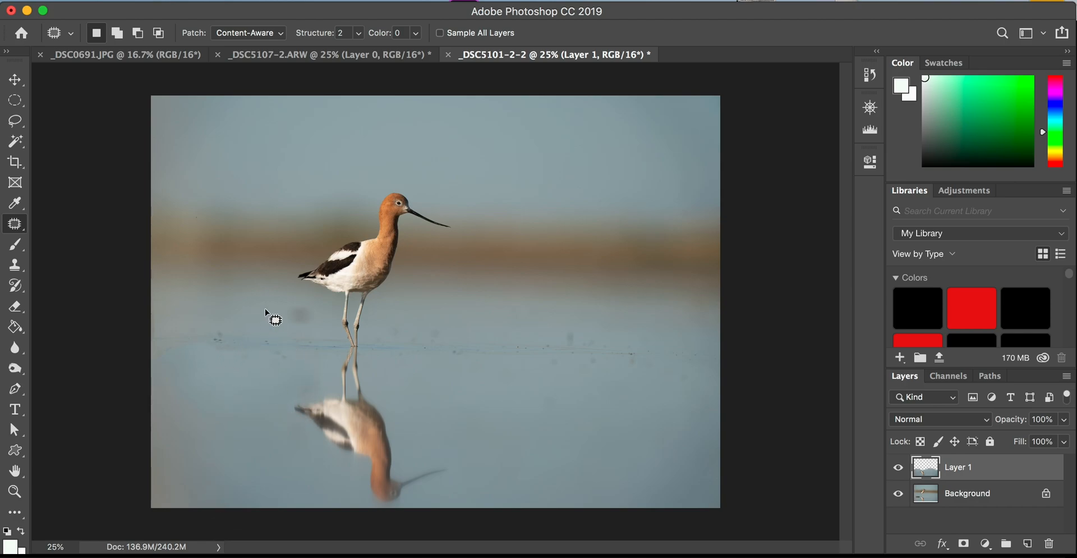
Step: Patch the dark spot behind the bird's legs and the faint spot in the water ahead of the bird, and clear the selection
mouse_move(290, 301)
left_mouse_down()
mouse_move(315, 306)
mouse_move(324, 323)
left_mouse_up()
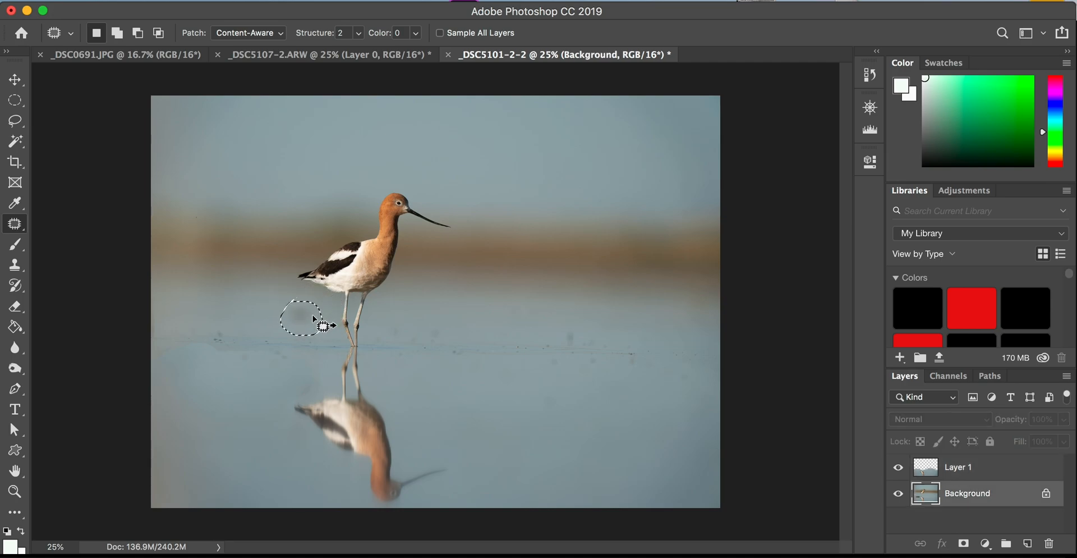
left_click_drag(314, 315, 260, 310)
mouse_move(579, 328)
left_mouse_down()
mouse_move(574, 353)
mouse_move(559, 329)
mouse_move(575, 343)
mouse_move(536, 339)
left_mouse_up()
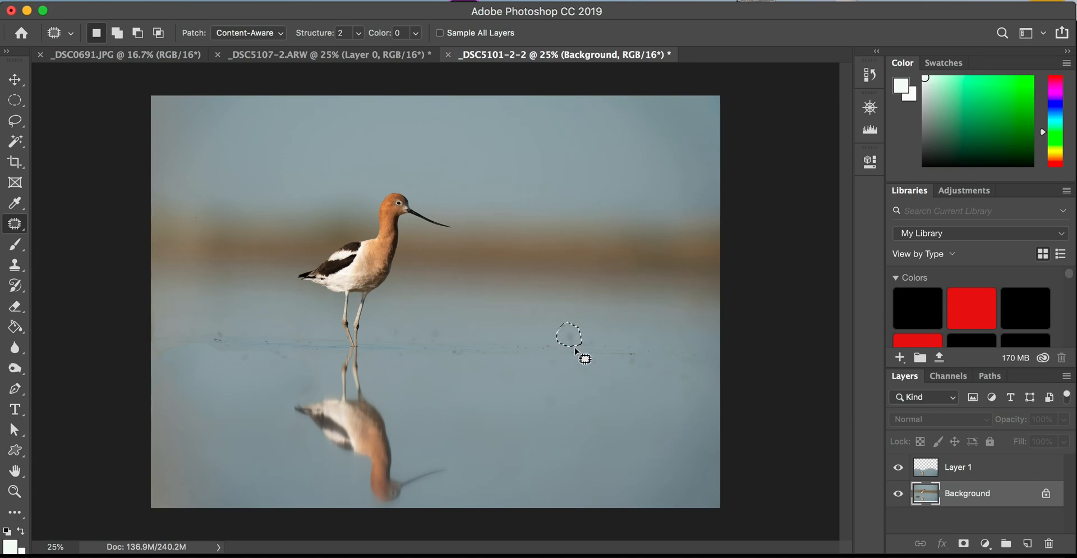
left_click_drag(572, 332, 609, 335)
left_click(977, 467)
left_click_drag(578, 330, 606, 332)
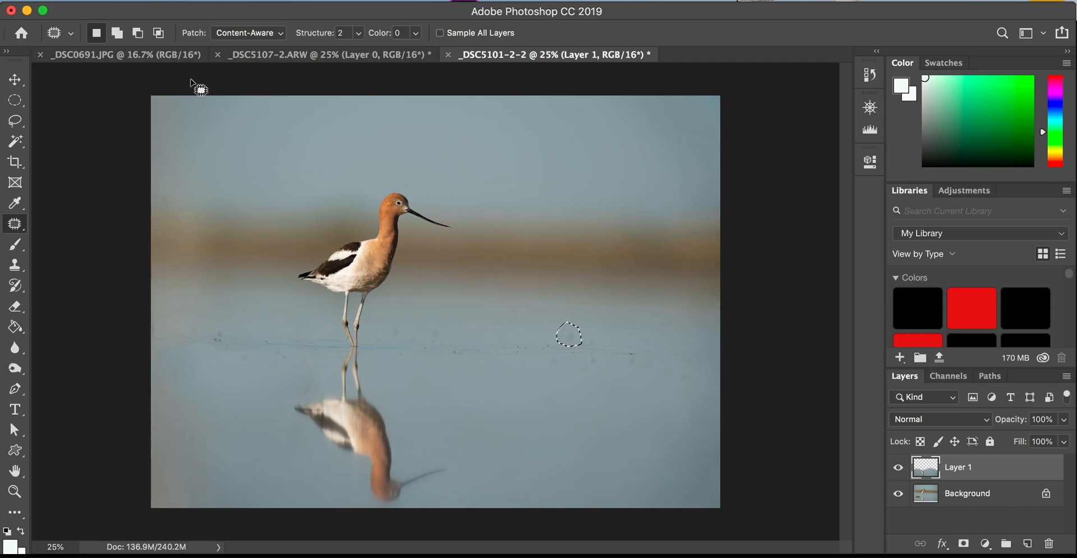
left_click(300, 0)
left_click(323, 9)
Step: Try to patch the debris along the waterline behind the bird with water from the other side on the Background, and deselect
left_click(193, 335)
mouse_move(193, 336)
left_mouse_down()
mouse_move(243, 336)
mouse_move(282, 355)
mouse_move(220, 362)
mouse_move(174, 353)
mouse_move(177, 339)
left_mouse_up()
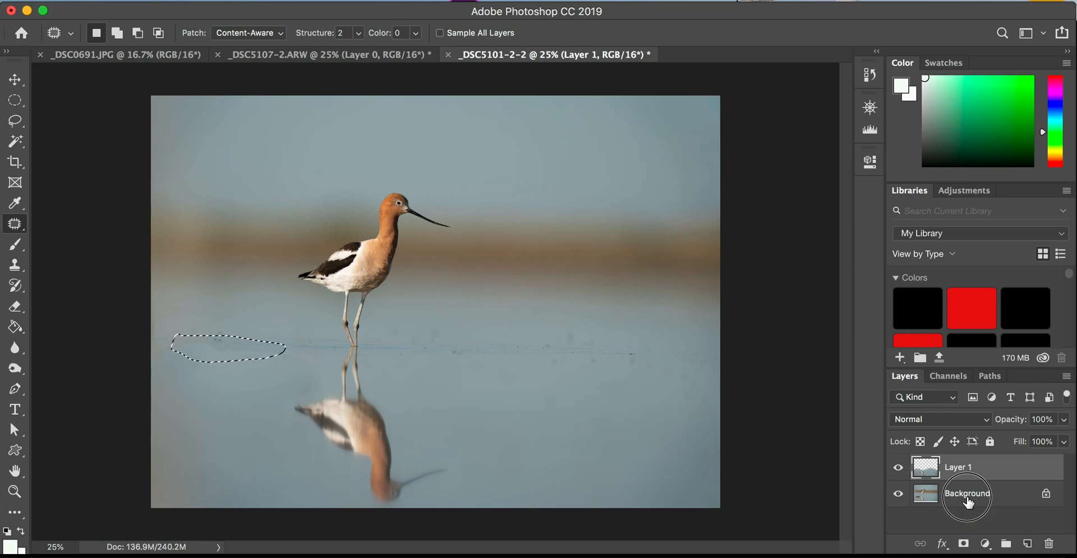
left_click(967, 497)
left_click_drag(204, 349, 522, 353)
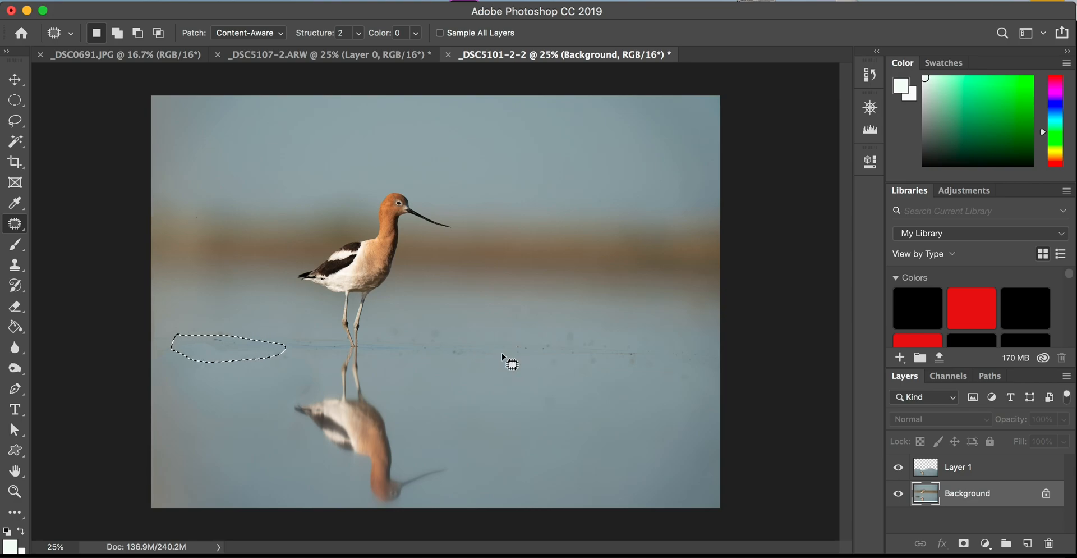
left_click(297, 0)
left_click(335, 17)
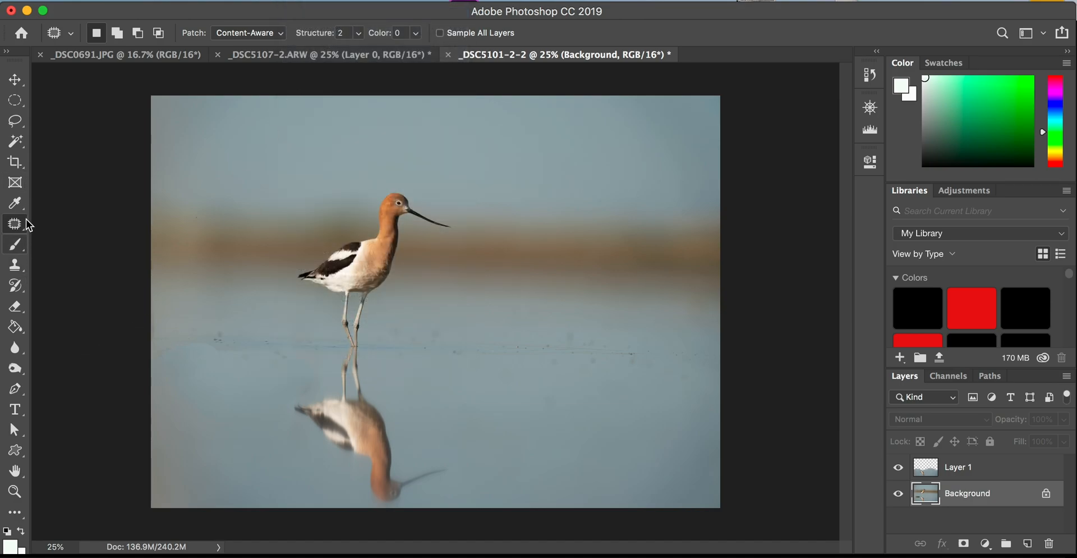
Step: Erase more of Layer 1's upper edge above the waterline behind the bird with the 1040 px soft eraser
left_click(954, 468)
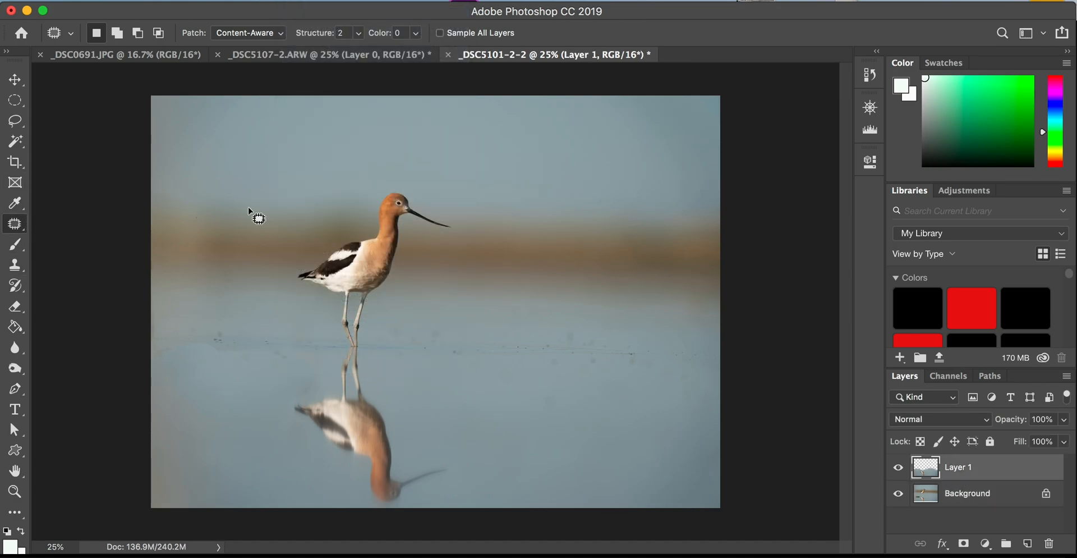
left_click(18, 307)
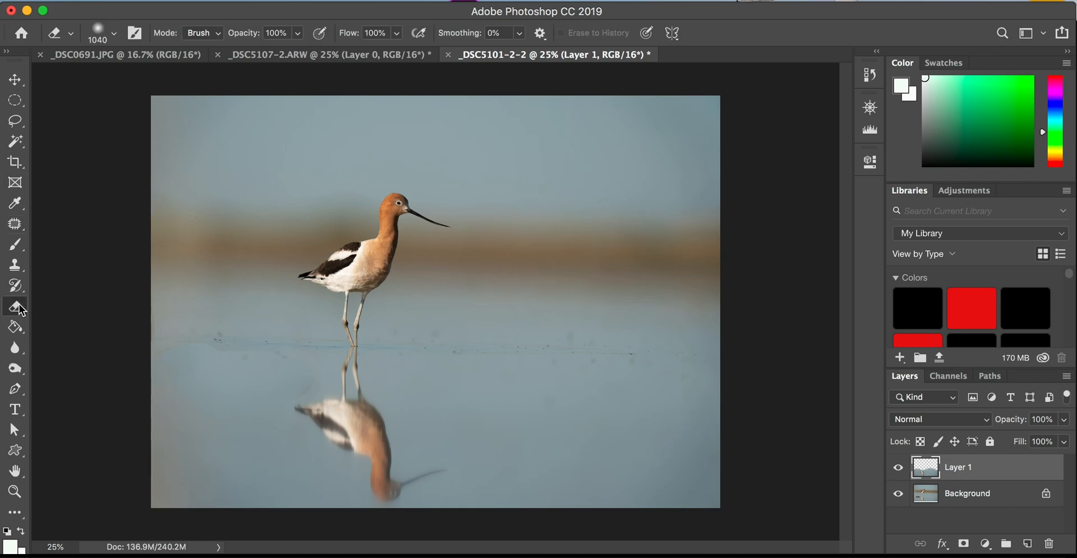
mouse_move(193, 300)
left_mouse_down()
mouse_move(227, 304)
mouse_move(170, 297)
left_mouse_up()
Step: Heal the dark debris along the waterline behind the bird on the Background, using the 146 px Spot Healing Brush
left_click(15, 223)
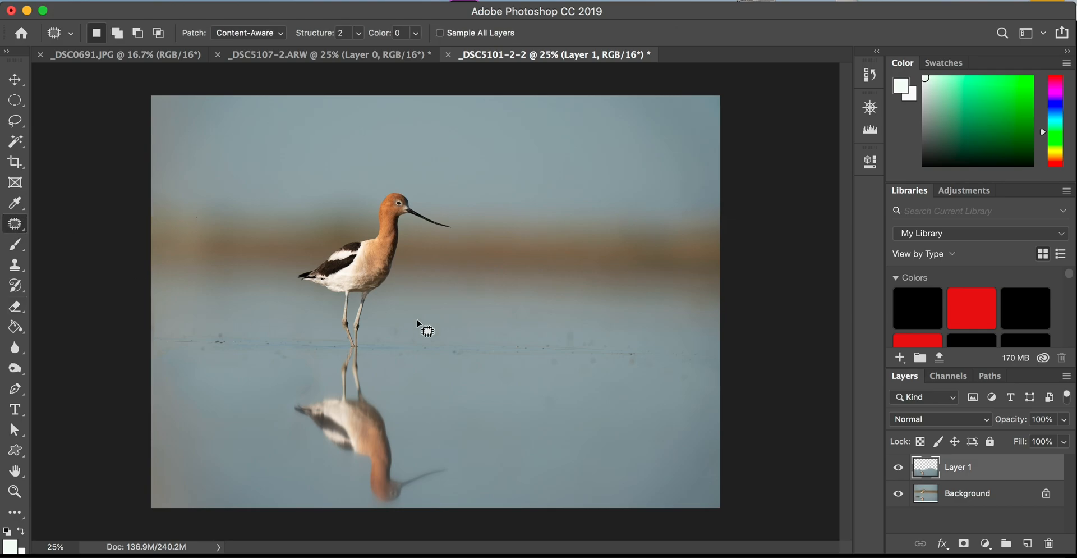
left_click(975, 494)
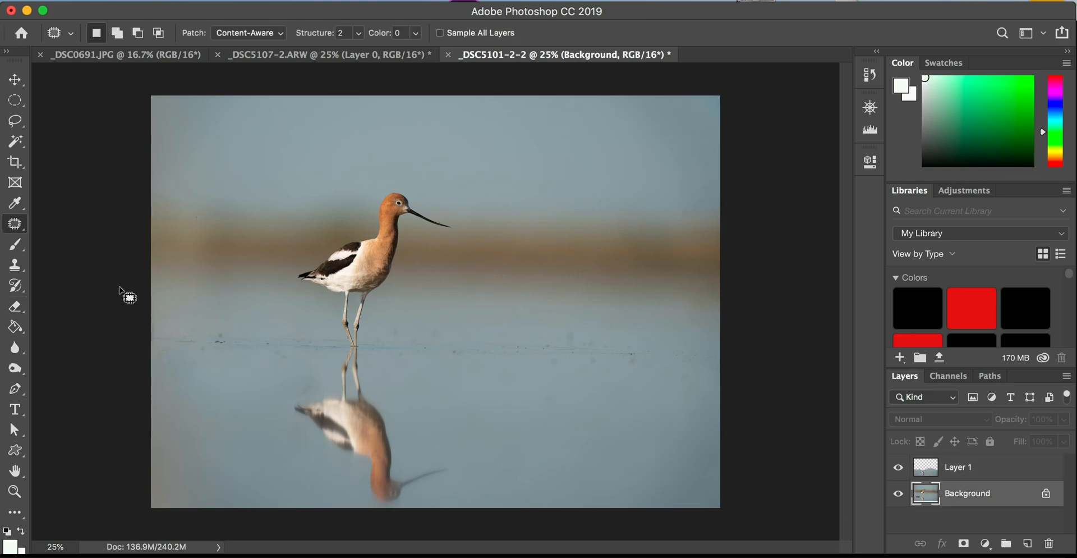
right_click(17, 225)
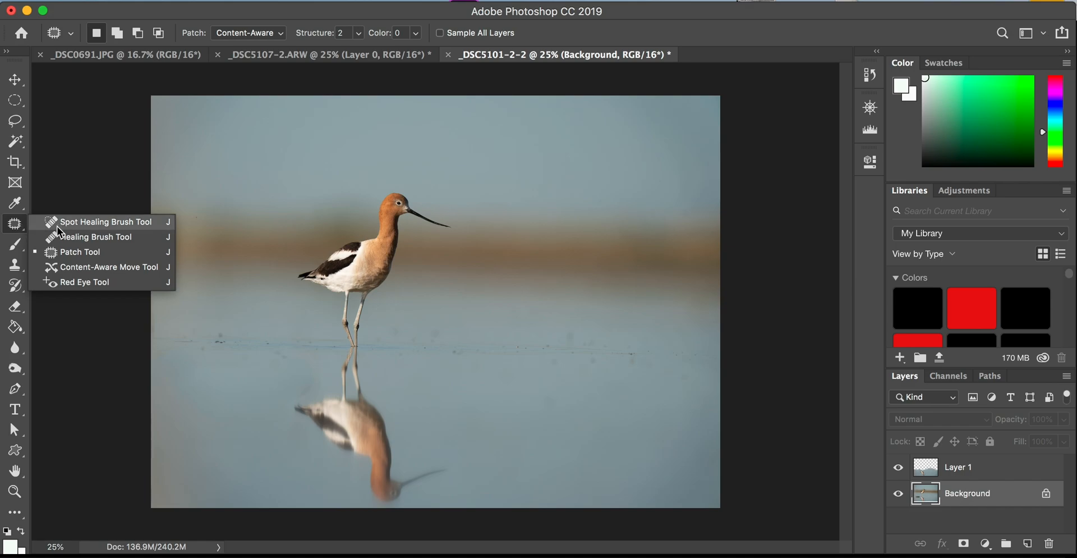
left_click(73, 220)
left_click(224, 333)
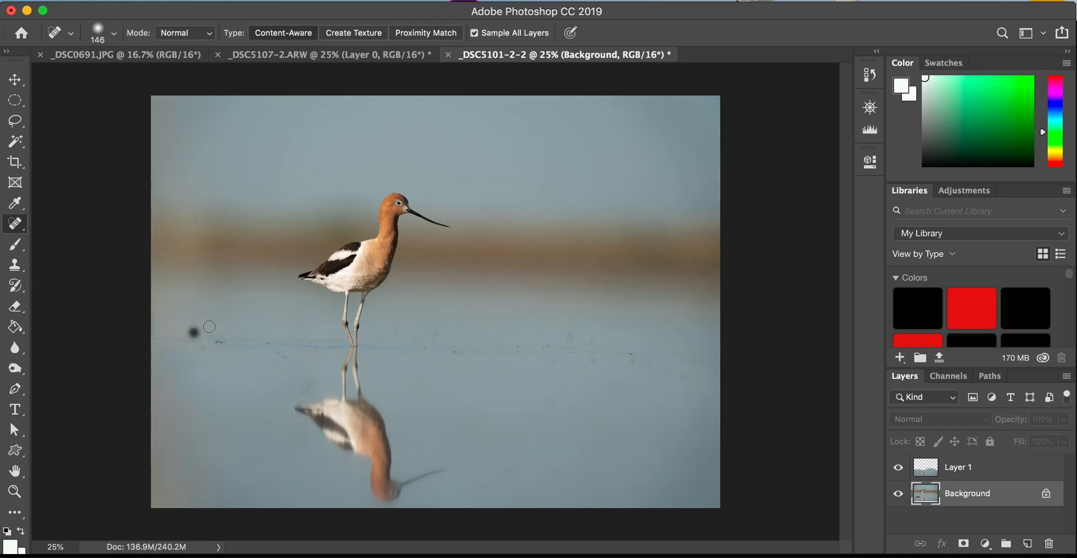
left_click(202, 345)
left_click(219, 339)
left_click(223, 341)
Step: Heal the remaining specks along the waterline behind and ahead of the bird on Layer 1, and save the composite
key("alt+bracketright")
left_click(268, 341)
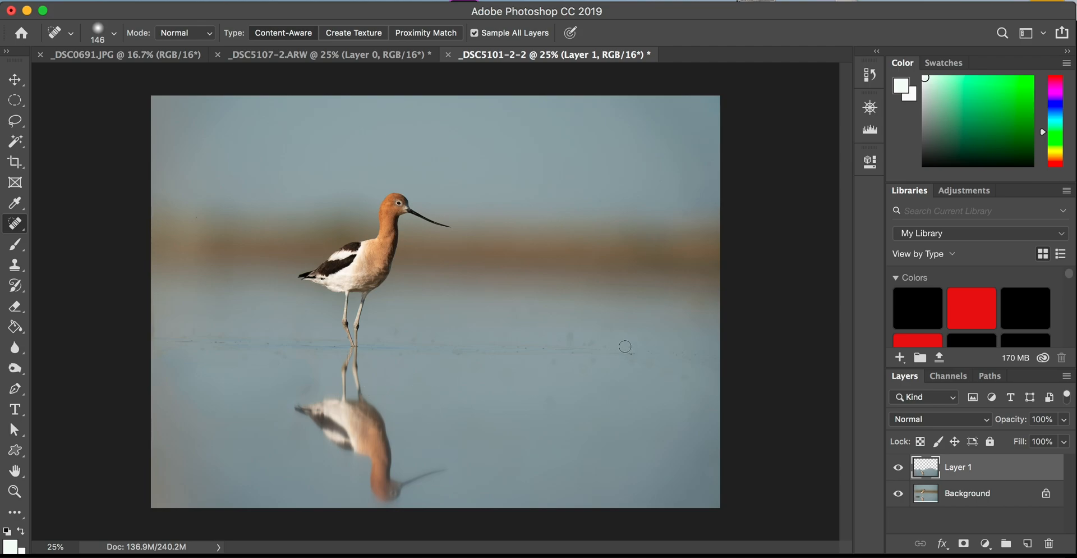
left_click(553, 364)
left_click(570, 331)
left_click(101, 1)
left_click(134, 135)
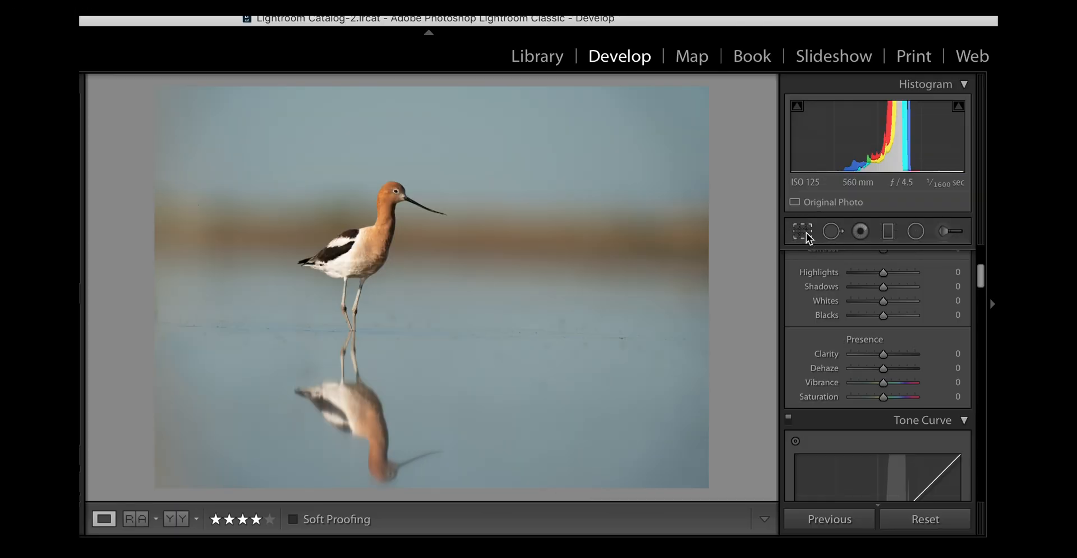
Step: Switch to Lightroom Classic's Develop module, straighten the composite by 0.22 and crop it slightly tighter at 4 x 3
left_click(883, 227)
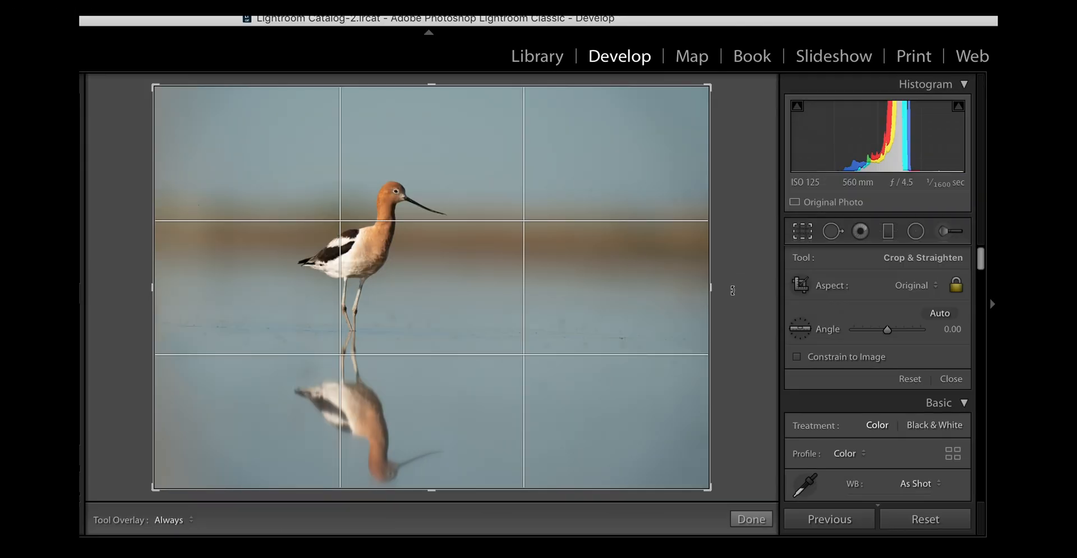
left_click_drag(732, 288, 733, 289)
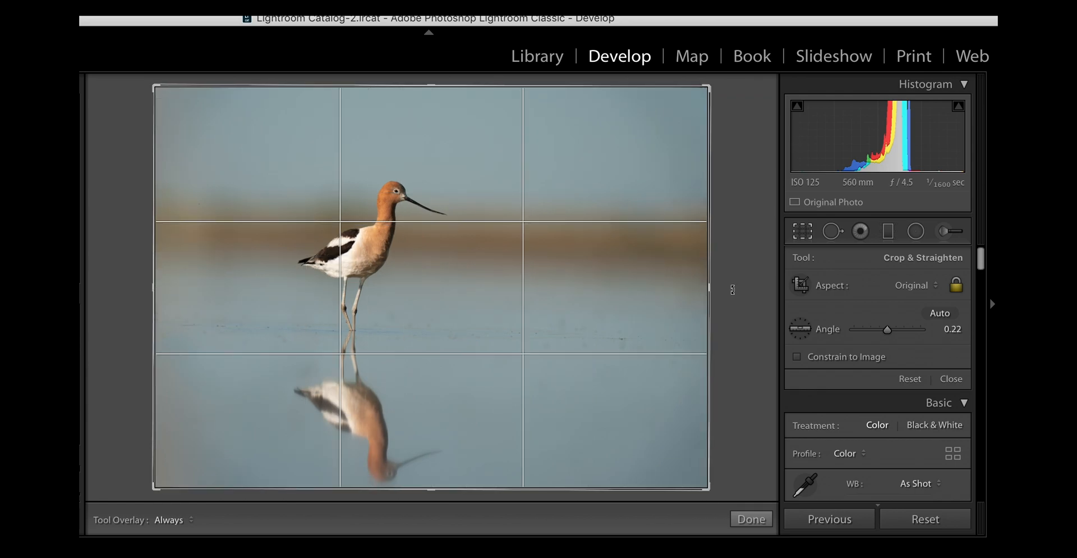
left_click(916, 286)
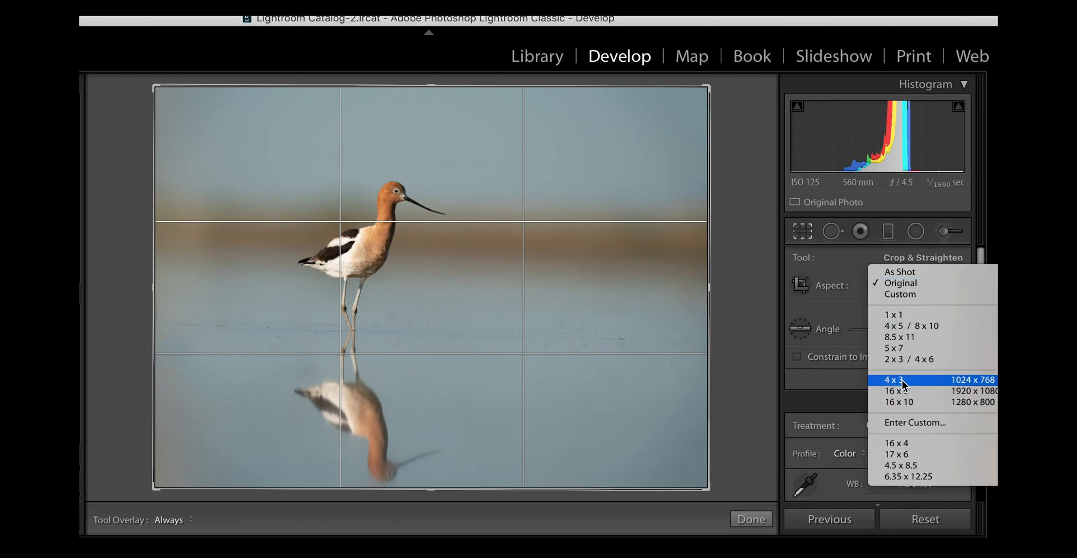
left_click(904, 362)
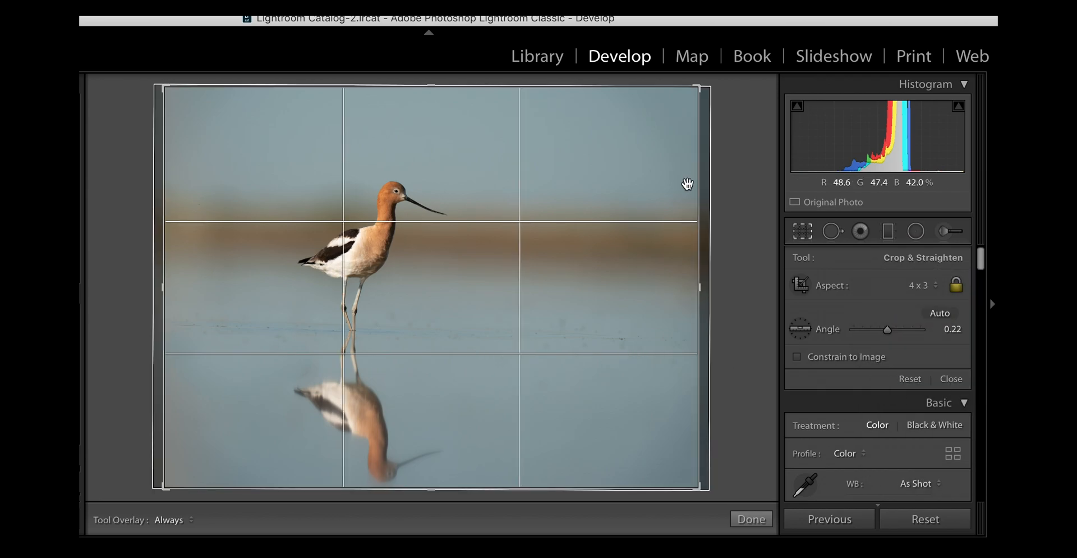
left_click_drag(698, 88, 693, 96)
left_click_drag(625, 139, 607, 127)
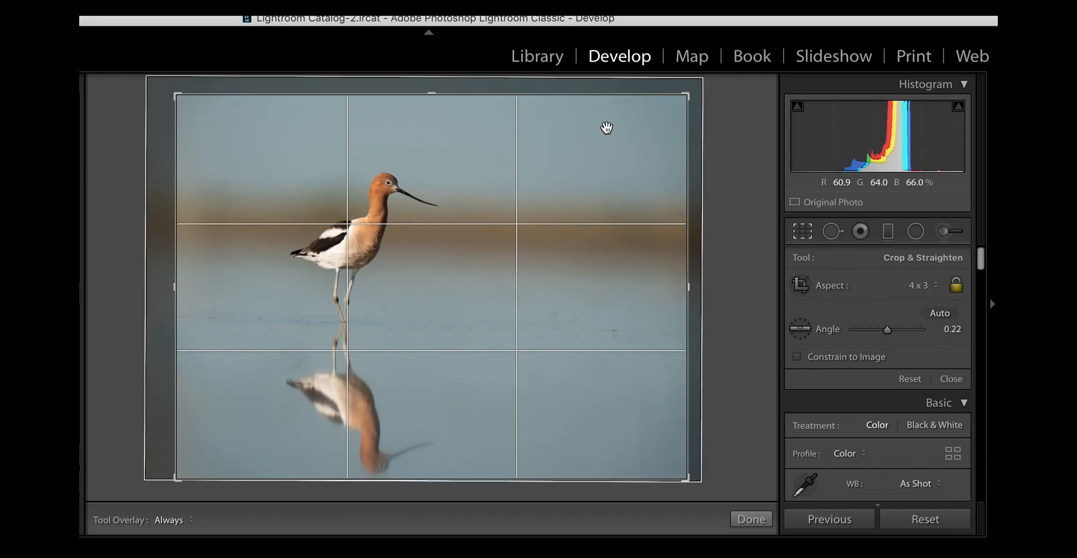
key("Return")
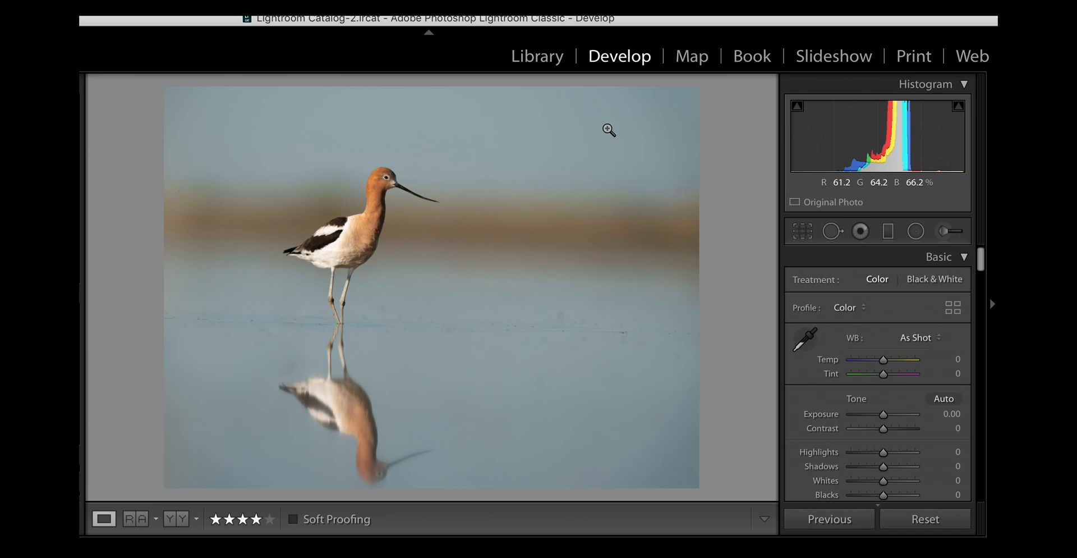
Step: Set the photo's Contrast to +13 and Vibrance to +16
scroll(898, 388, "down", 2)
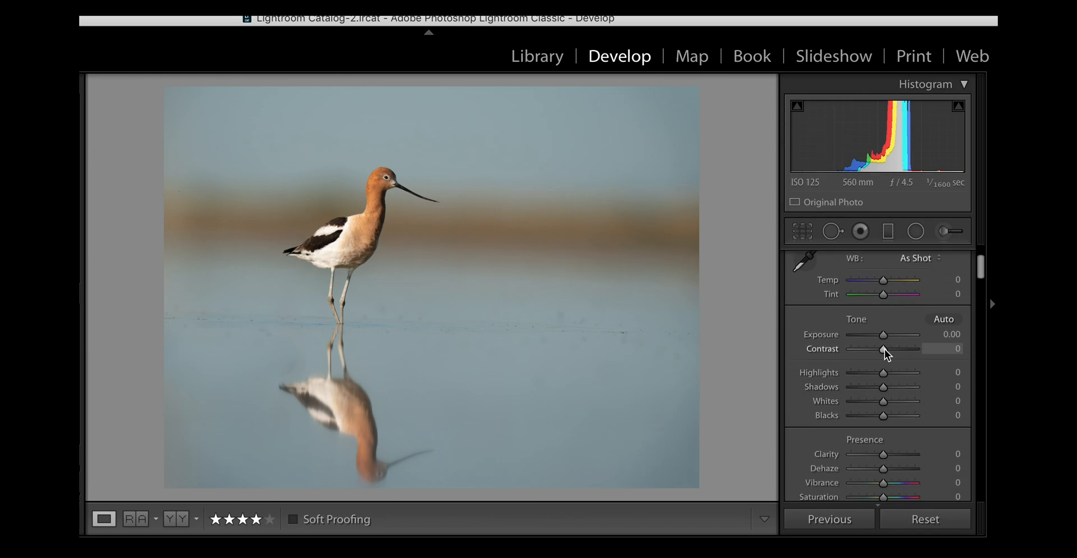
left_click_drag(884, 349, 888, 348)
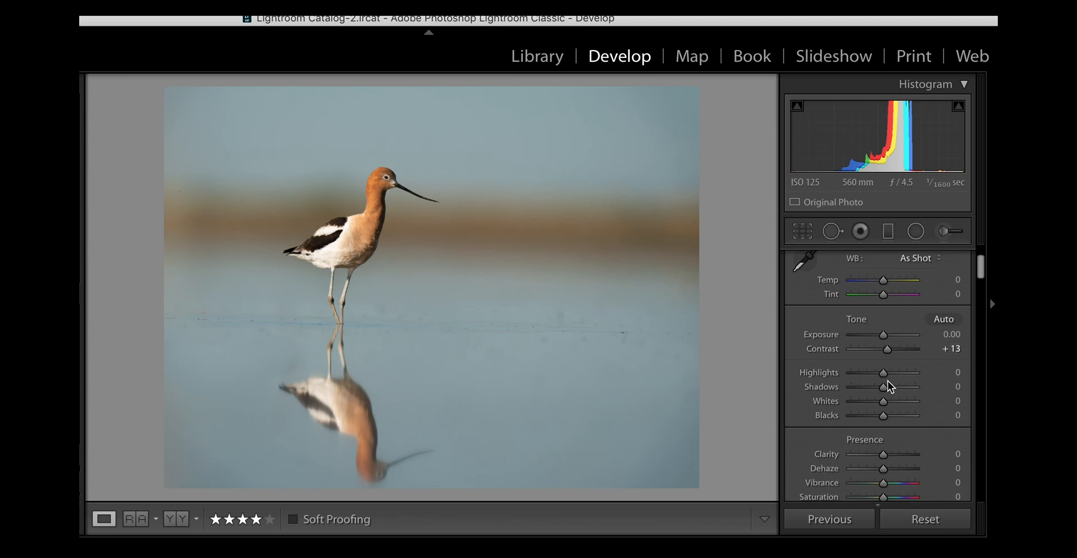
scroll(888, 381, "down", 2)
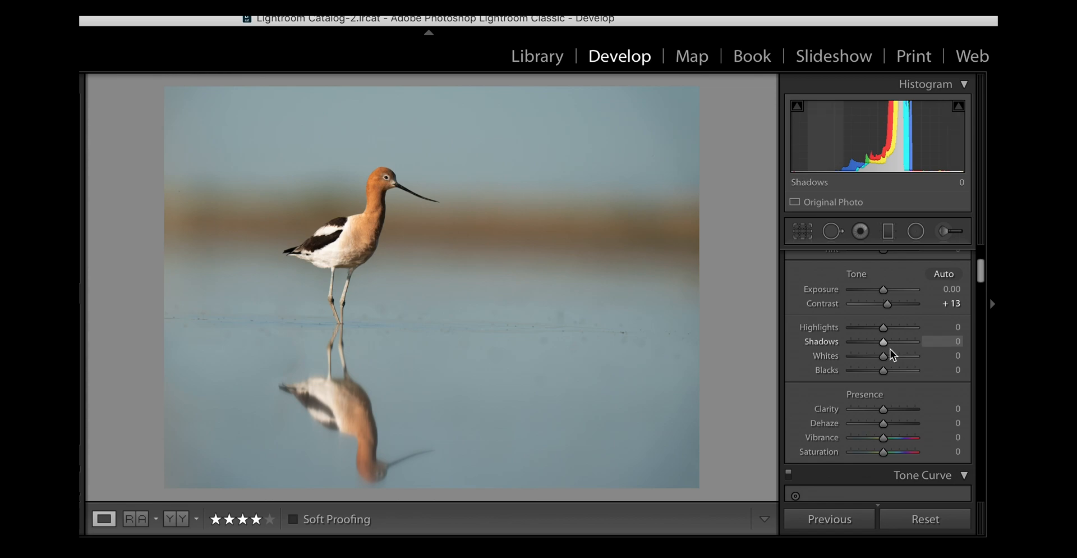
left_click_drag(886, 437, 890, 436)
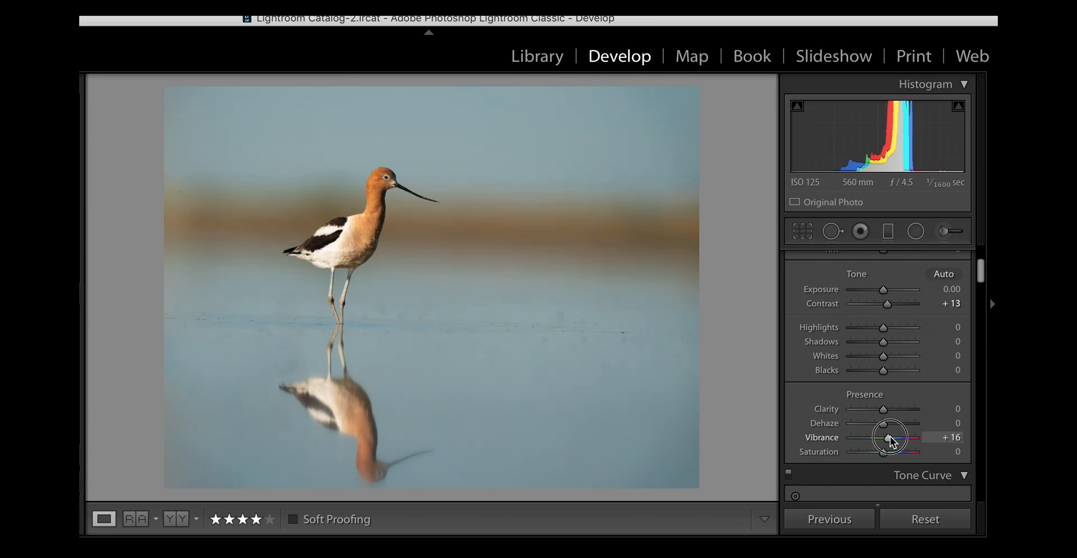
left_click_drag(887, 438, 889, 438)
Step: Shift the Blue hue to +21 in the HSL adjustments
left_click(913, 471)
scroll(913, 471, "down", 10)
scroll(914, 471, "down", 3)
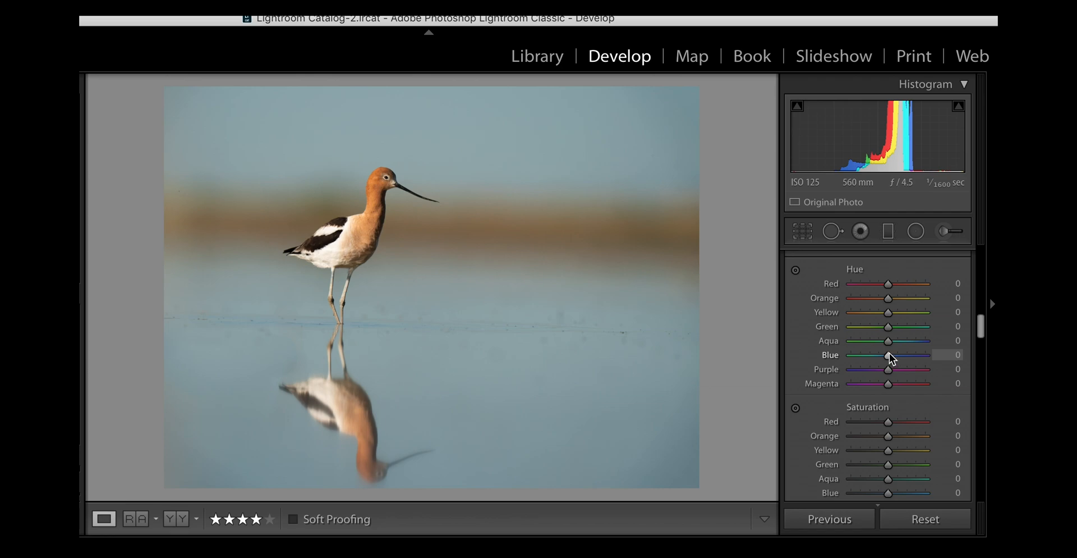
left_click_drag(887, 355, 901, 355)
mouse_move(900, 355)
left_mouse_down()
mouse_move(885, 355)
mouse_move(895, 358)
left_mouse_up()
Step: Raise the Blue saturation to +19 in the HSL adjustments
scroll(881, 379, "down", 3)
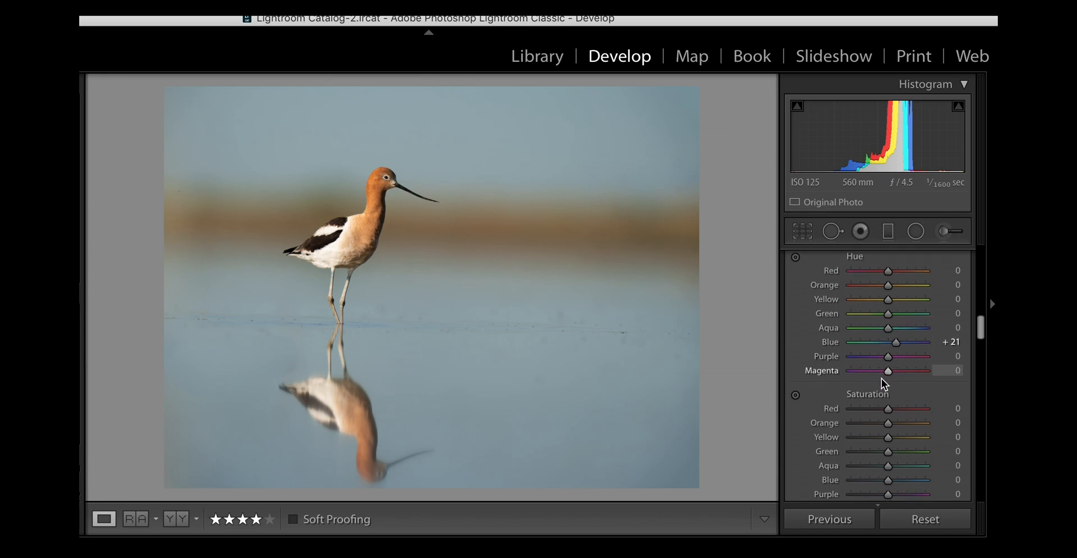
scroll(890, 426, "up", 4)
scroll(891, 426, "down", 3)
scroll(890, 426, "down", 1)
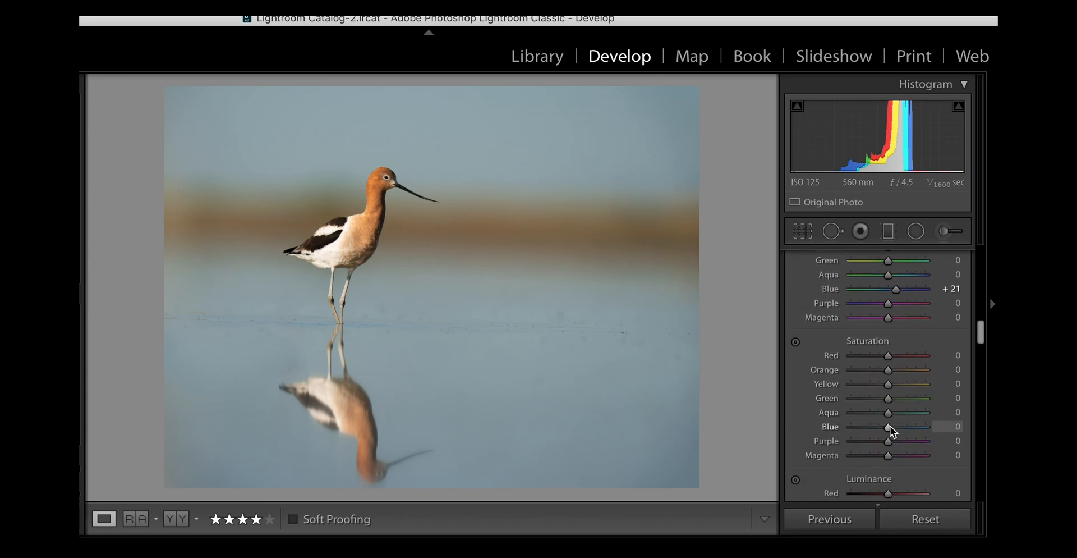
left_click_drag(890, 426, 896, 423)
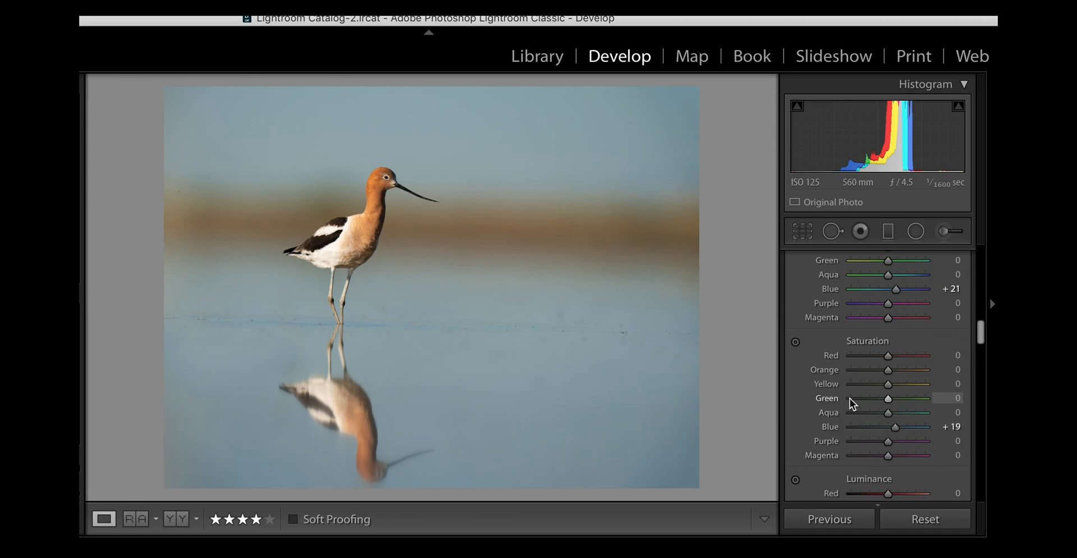
Step: Set the Yellow hue to -11 and the Green saturation to -32 in the HSL adjustments
scroll(898, 376, "down", 5)
scroll(899, 376, "down", 3)
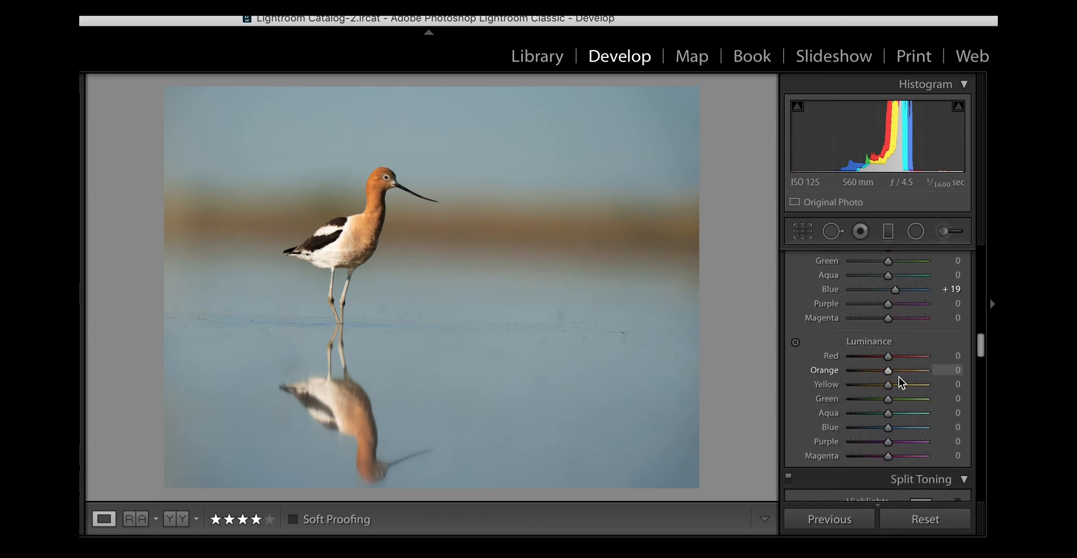
scroll(899, 376, "up", 10)
scroll(892, 415, "down", 2)
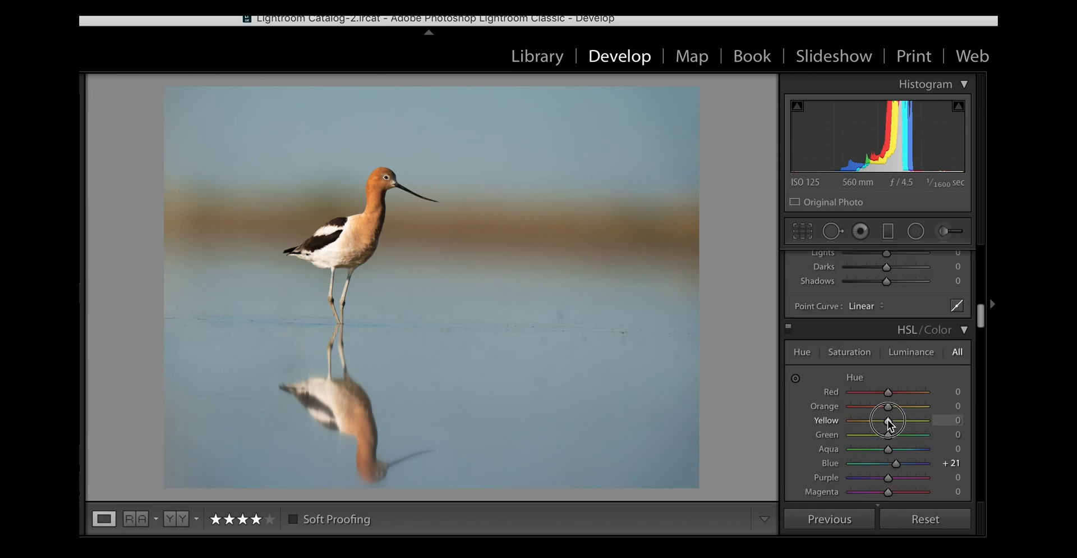
left_click_drag(888, 419, 885, 419)
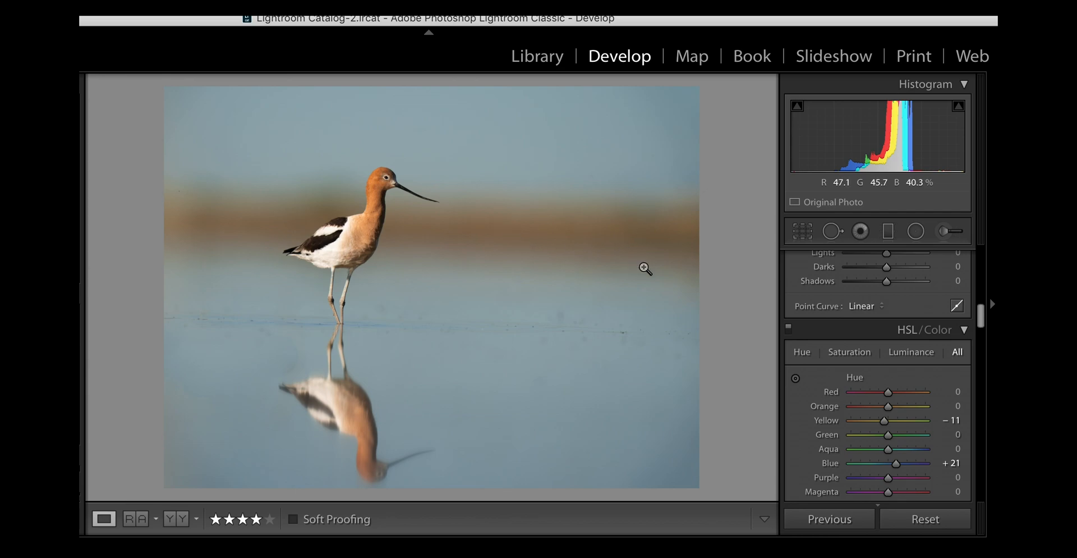
scroll(872, 443, "down", 5)
mouse_move(889, 432)
left_mouse_down()
mouse_move(819, 432)
mouse_move(933, 432)
mouse_move(880, 436)
left_mouse_up()
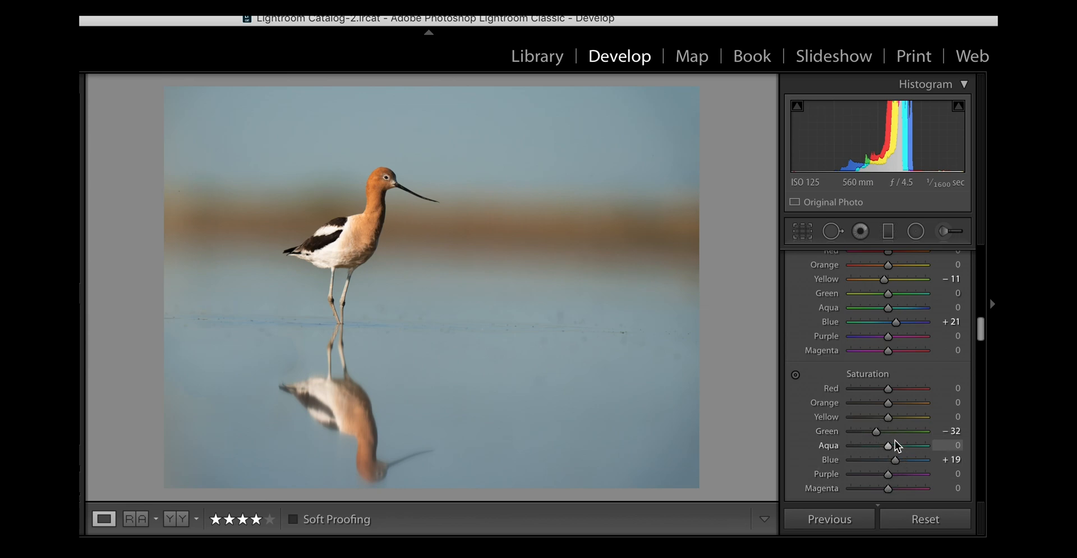
Step: Raise the photo's overall Exposure to +0.15
scroll(893, 455, "up", 10)
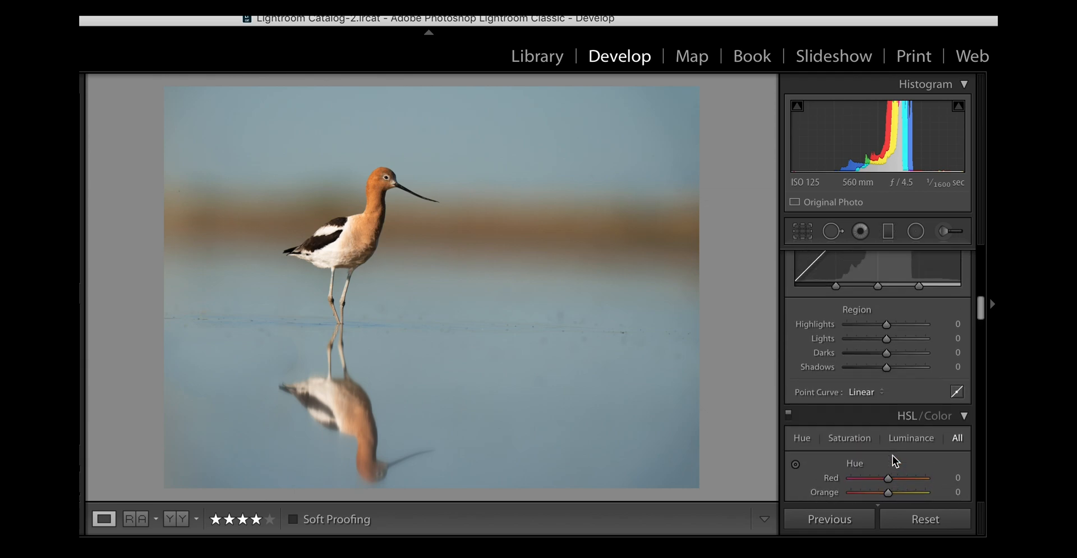
scroll(893, 456, "up", 10)
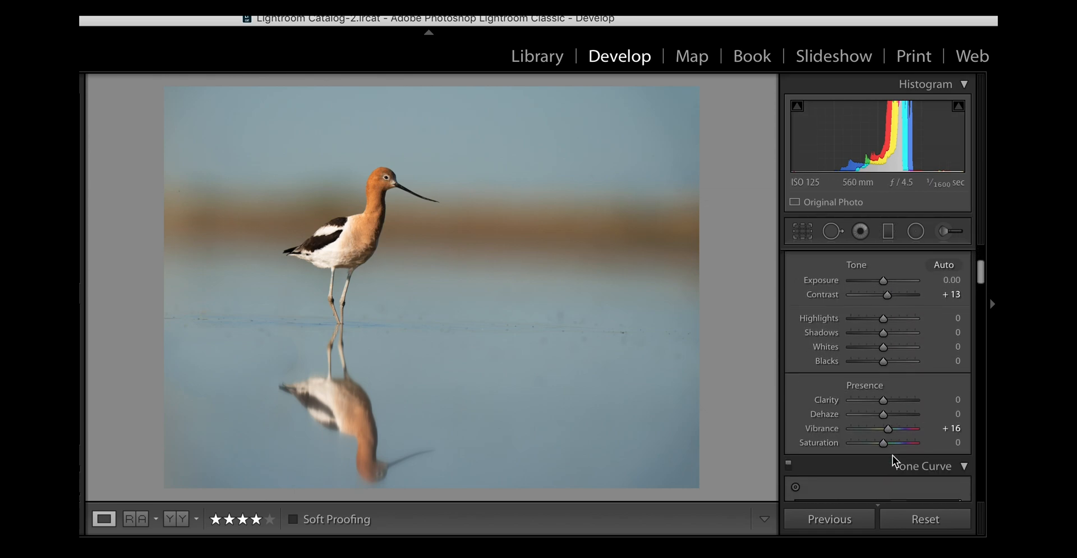
scroll(893, 456, "down", 1)
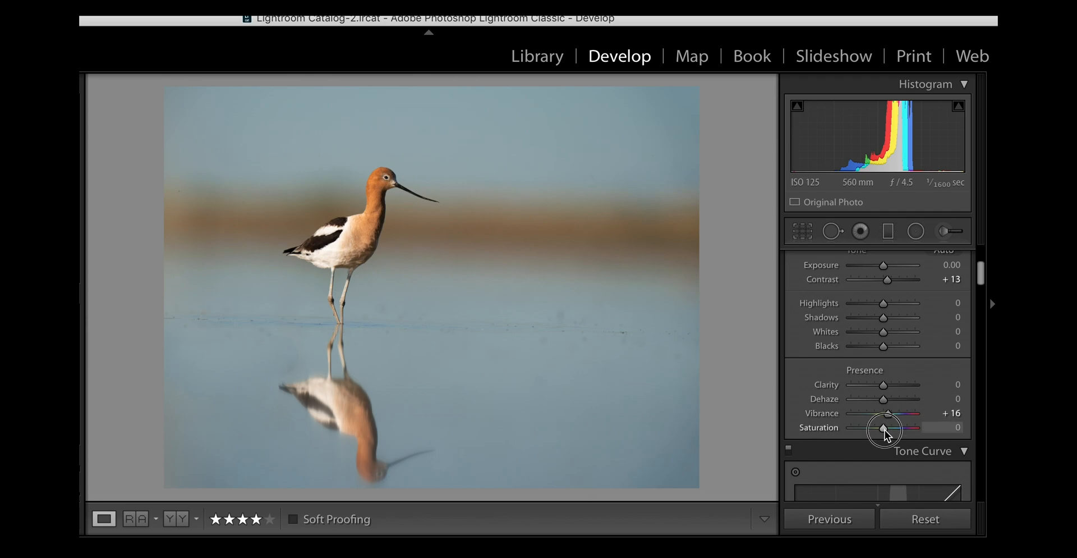
scroll(884, 427, "up", 6)
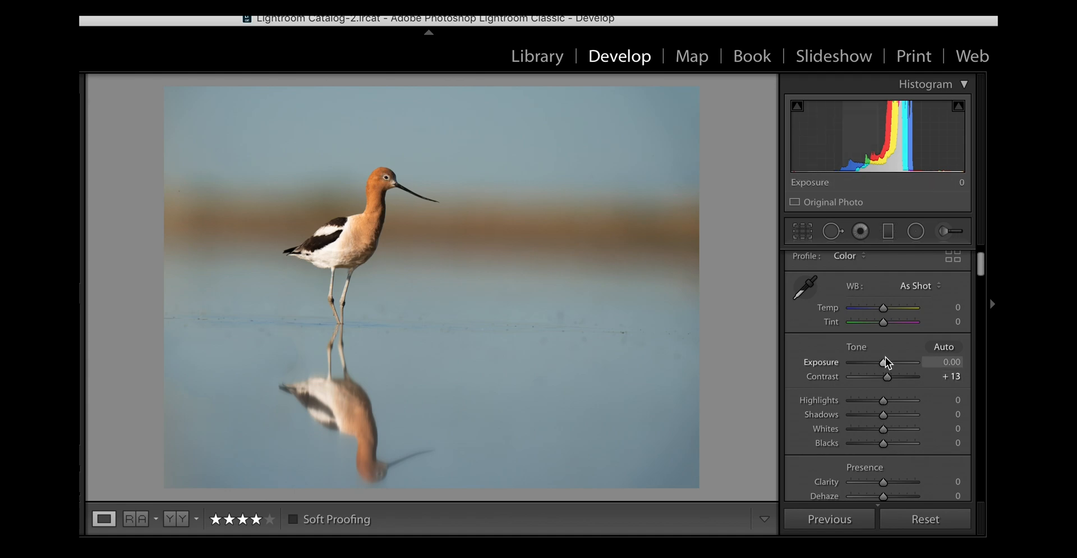
left_click_drag(884, 365, 884, 362)
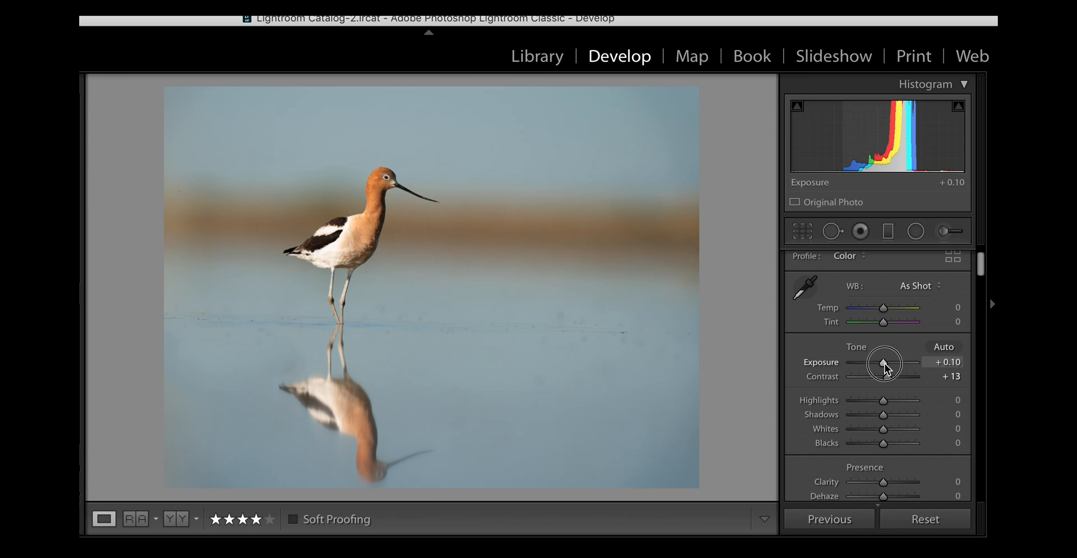
left_click_drag(885, 363, 886, 362)
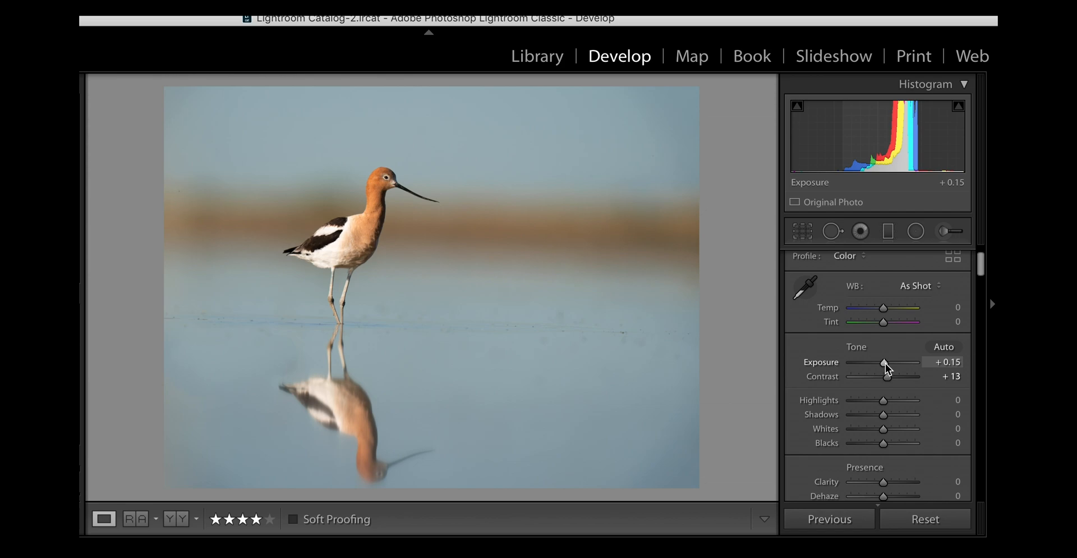
Step: Paint an Adjustment Brush mask over the background on both sides of the bird, and show the selected mask overlay
left_click(947, 233)
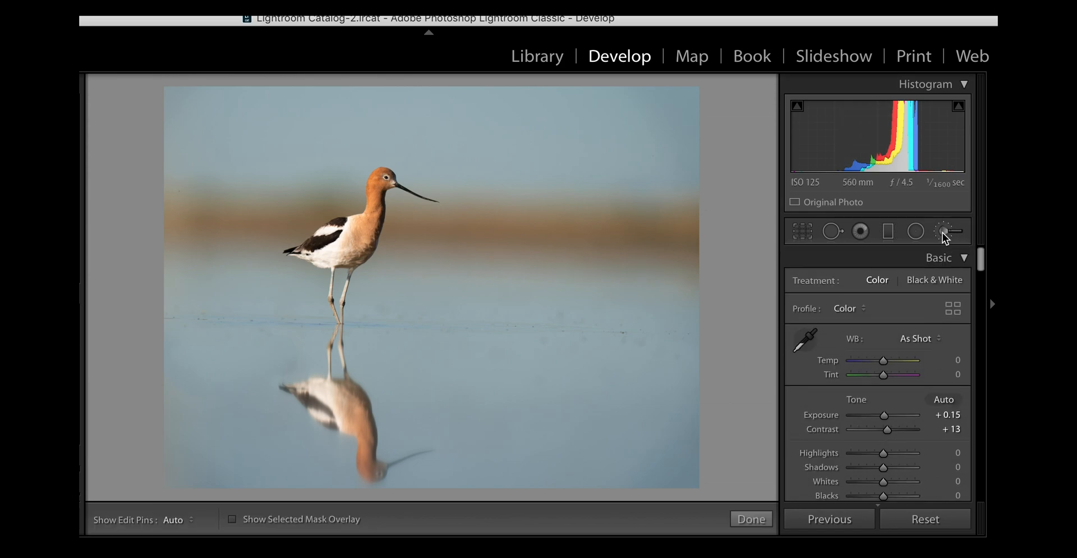
key("h")
key("h")
key("h")
key("h")
key("h")
mouse_move(672, 152)
left_mouse_down()
mouse_move(558, 112)
mouse_move(351, 112)
mouse_move(209, 151)
left_mouse_up()
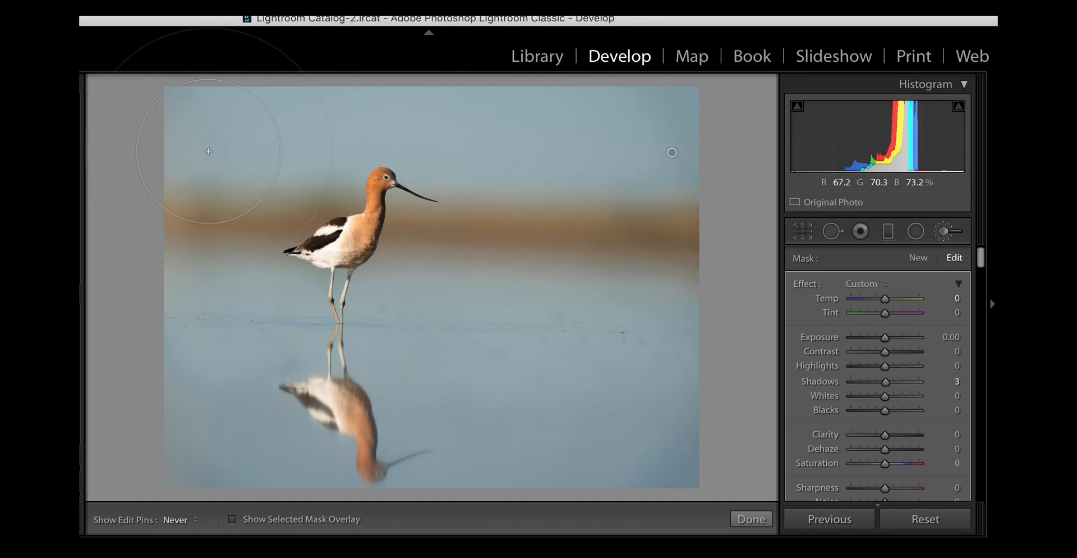
key("h")
key("h")
key("h")
left_click(232, 519)
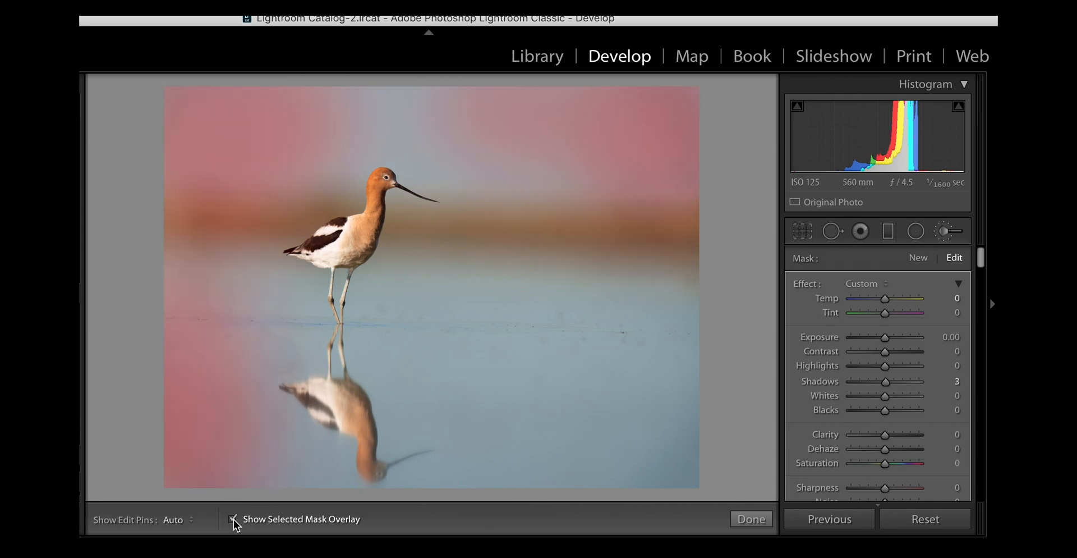
Step: Extend the brush mask over the water ahead of the bird and reflection, and across the sky above the bird
key("h")
mouse_move(675, 366)
left_mouse_down()
mouse_move(646, 425)
mouse_move(665, 420)
mouse_move(661, 457)
mouse_move(491, 468)
left_mouse_up()
mouse_move(636, 302)
left_mouse_down()
mouse_move(632, 319)
mouse_move(624, 291)
left_mouse_up()
left_click_drag(401, 102, 288, 146)
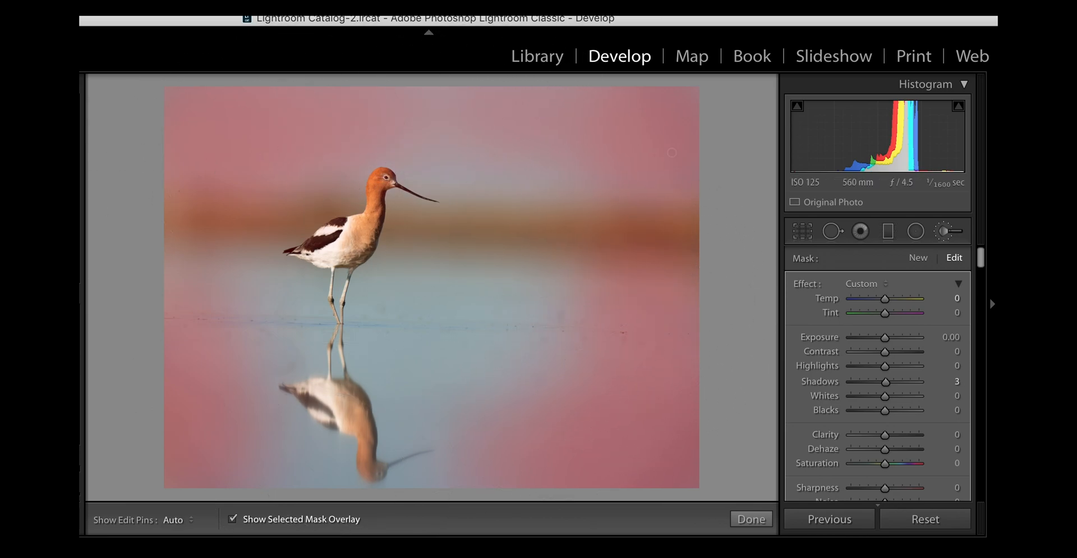
scroll(894, 455, "down", 3)
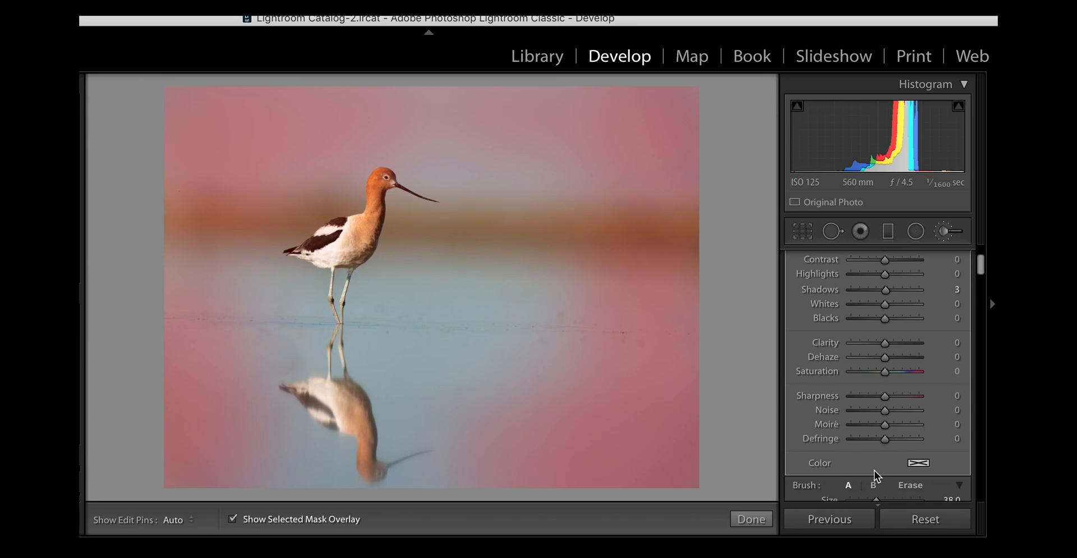
Step: Erase the brush mask from the bird's head and bill with a size 2 eraser at feather 100, and hide the mask overlay
scroll(874, 470, "down", 1)
left_click(920, 462)
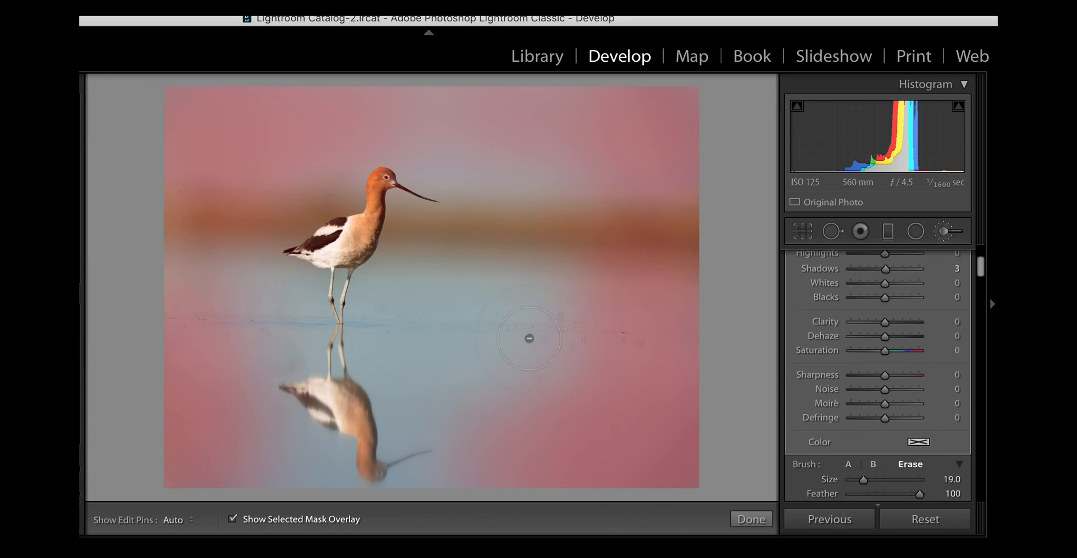
scroll(409, 202, "down", 10)
scroll(409, 202, "up", 1)
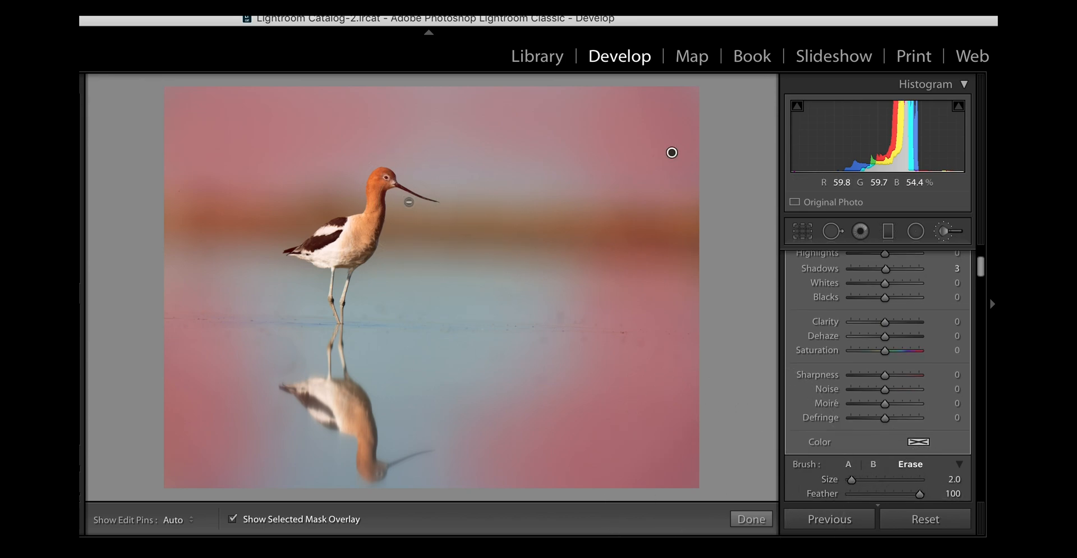
mouse_move(385, 175)
left_mouse_down()
mouse_move(371, 201)
mouse_move(394, 182)
mouse_move(377, 186)
mouse_move(374, 202)
mouse_move(400, 184)
mouse_move(383, 177)
mouse_move(424, 198)
left_mouse_up()
key("h")
left_click(233, 520)
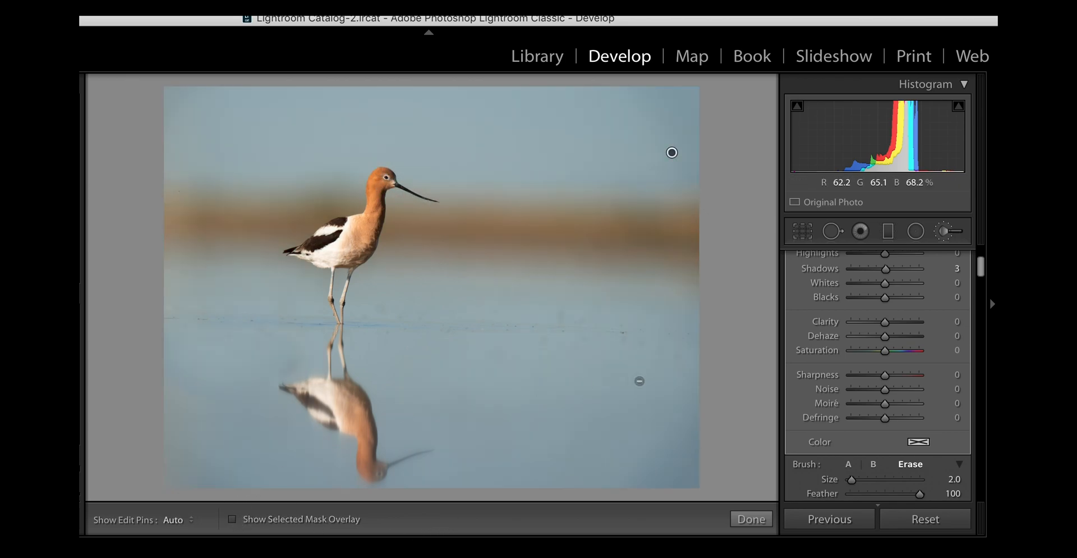
Step: Set the background brush mask's Exposure to -0.20 and finish the adjustment
scroll(895, 280, "up", 5)
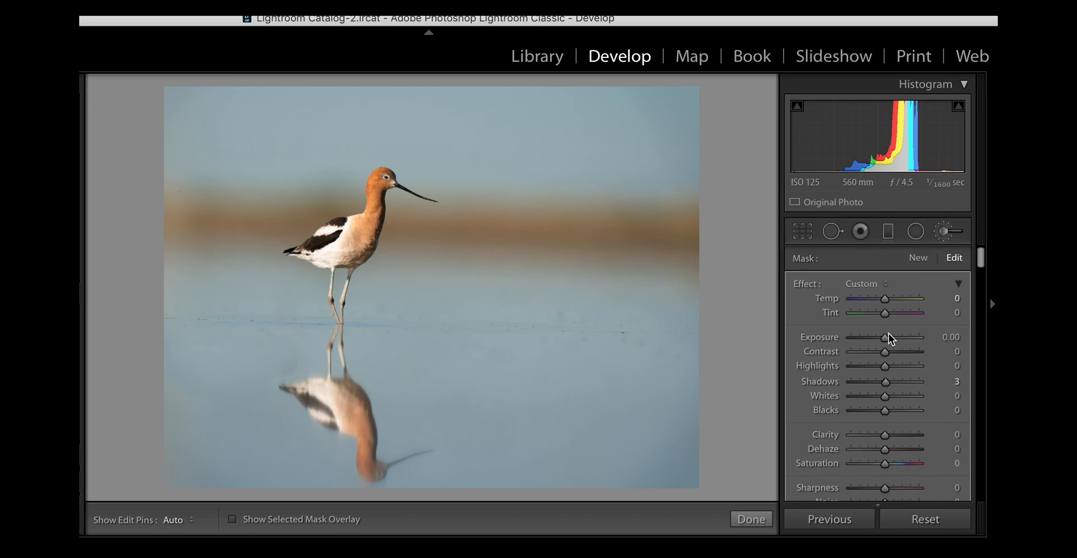
left_click_drag(885, 337, 881, 337)
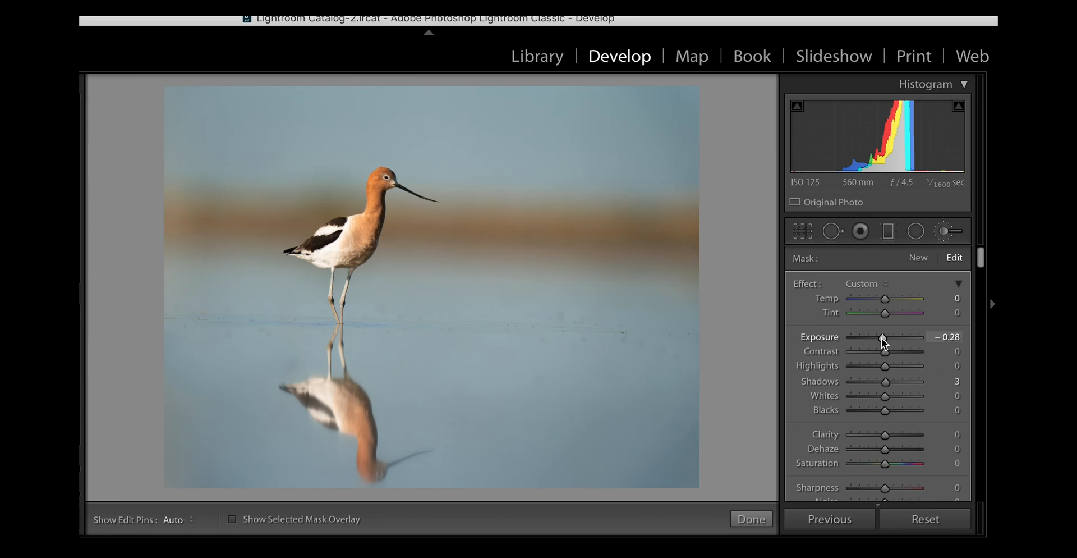
left_click_drag(881, 337, 881, 337)
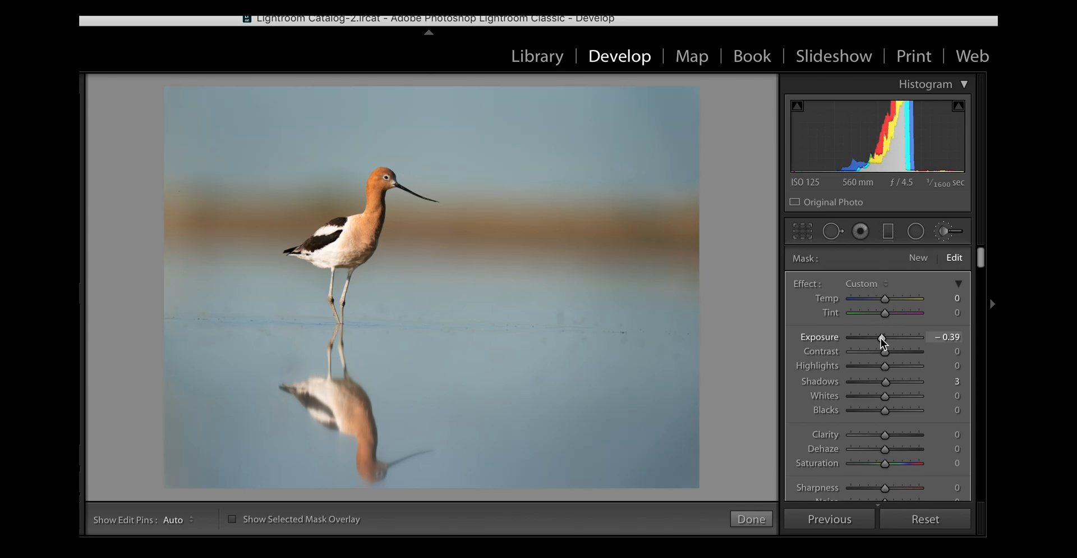
left_click_drag(881, 337, 882, 338)
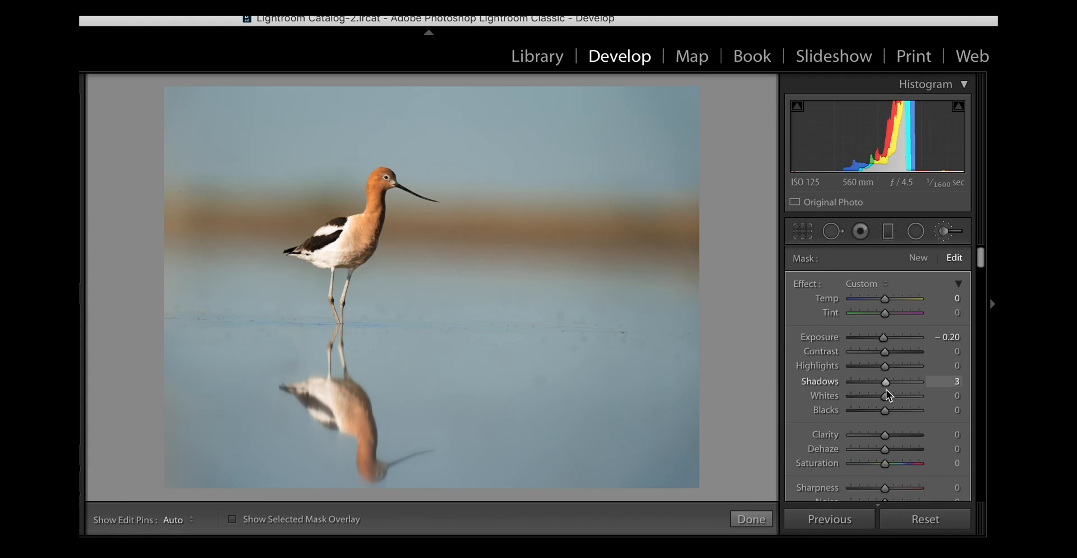
left_click(745, 524)
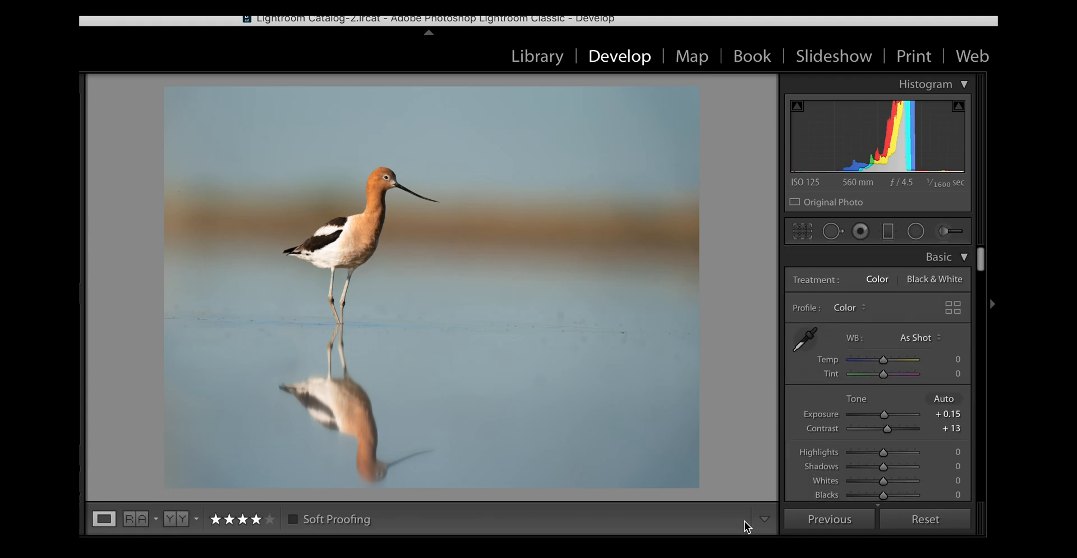
Step: Paint a new Adjustment Brush mask around the bird's head and set its Exposure to 0.35
left_click(948, 230)
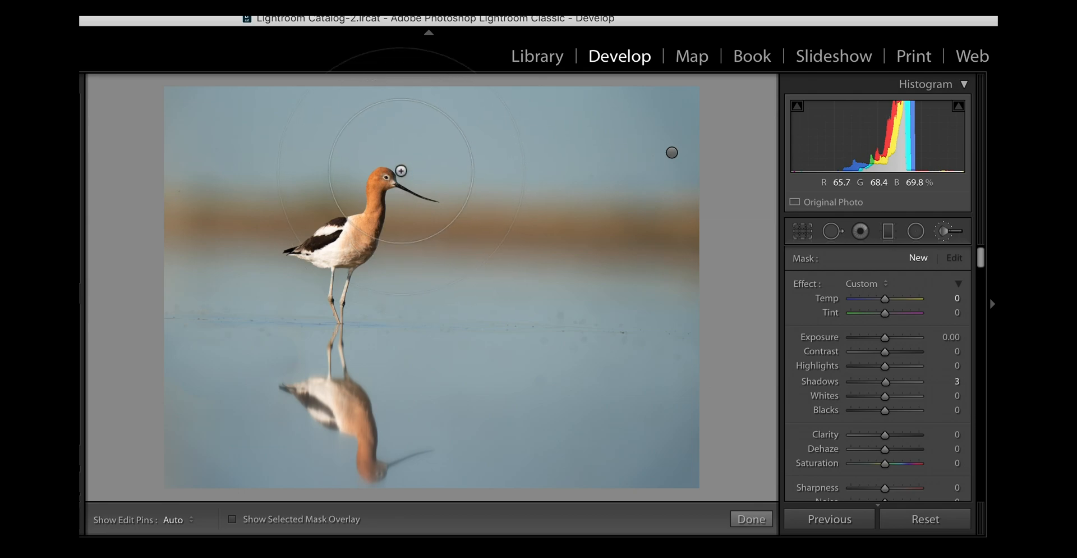
key("h")
key("h")
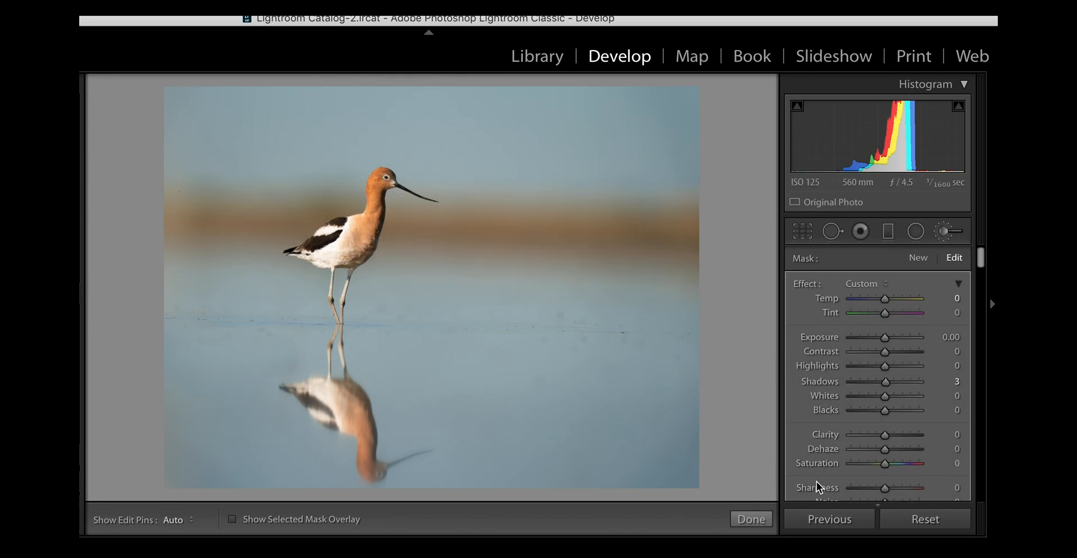
left_click_drag(887, 338, 890, 338)
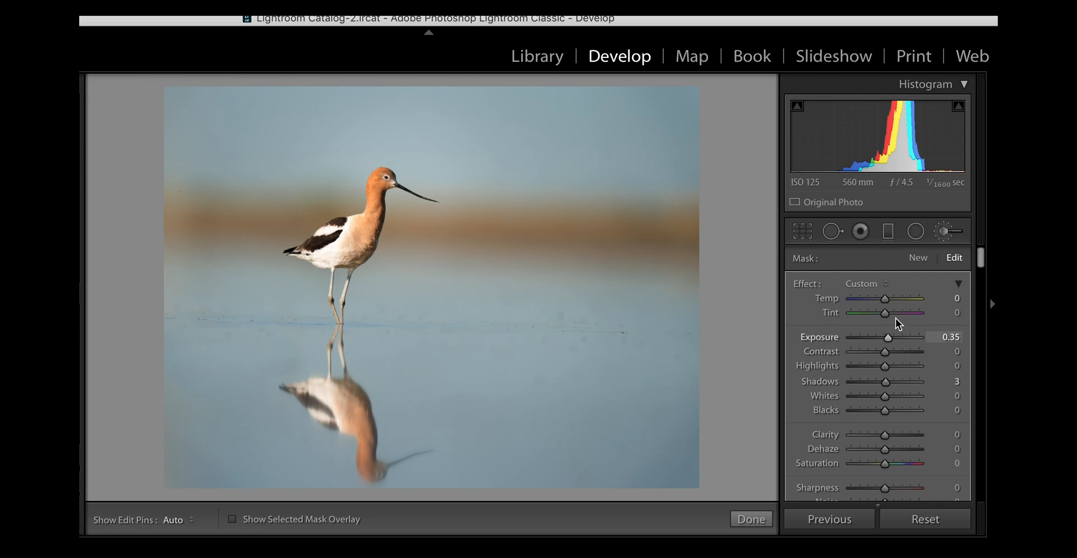
Step: Draw a horizontal graduated filter up from the photo's lower edge and centre it on the water just below the bird's feet
key("m")
left_click_drag(402, 496, 400, 308)
left_click_drag(399, 309, 397, 307)
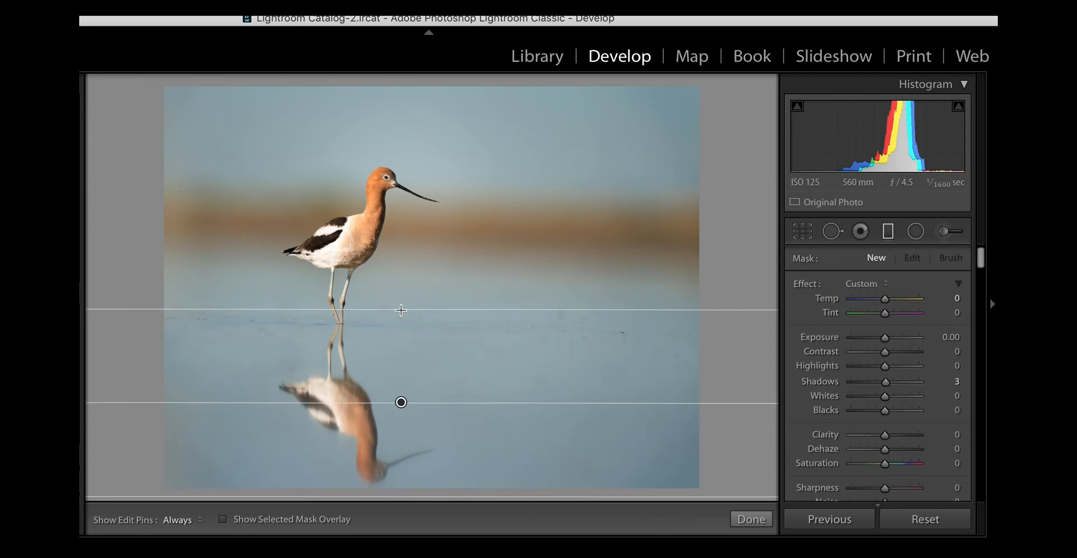
left_click_drag(401, 401, 396, 361)
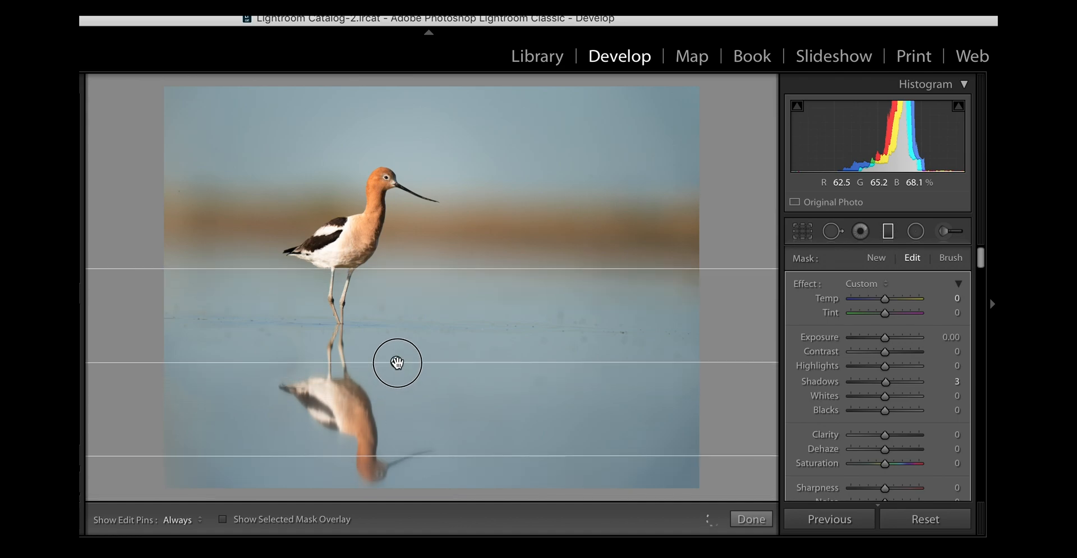
Step: Check the graduated filter's coverage with the mask overlay, hide the overlay and adjust the filter's Exposure
left_click(223, 520)
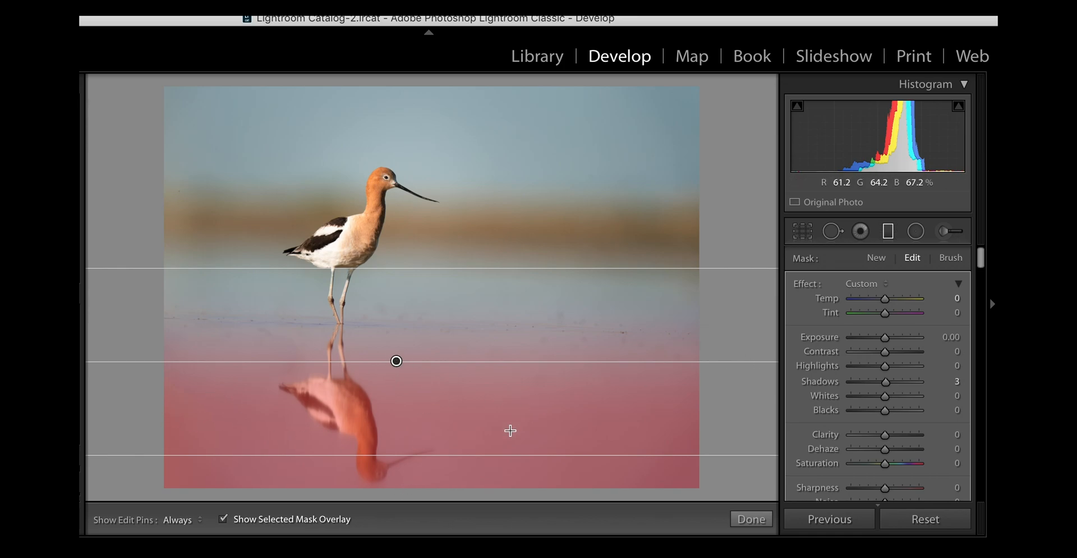
left_click(224, 520)
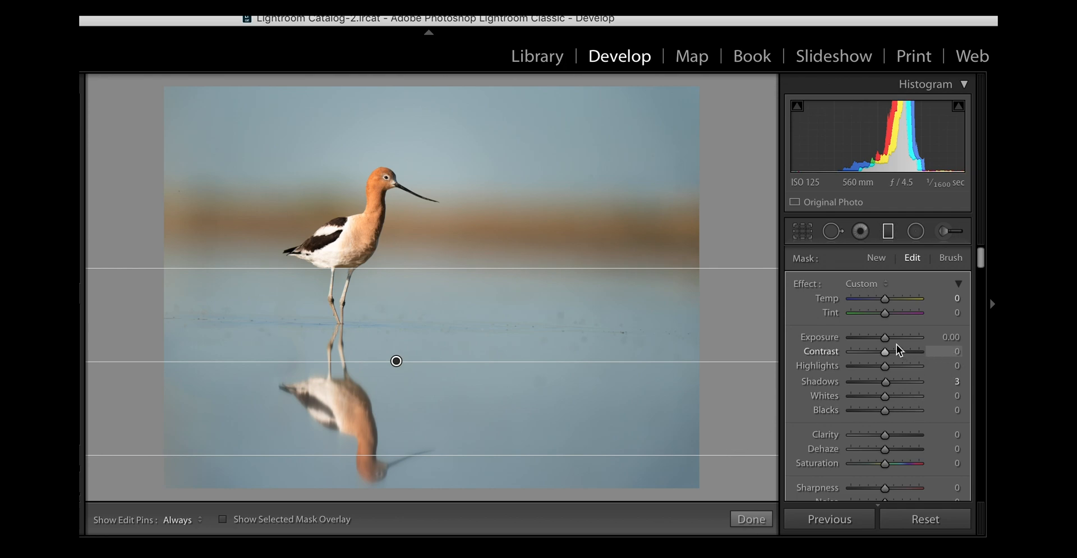
left_click_drag(886, 342, 891, 356)
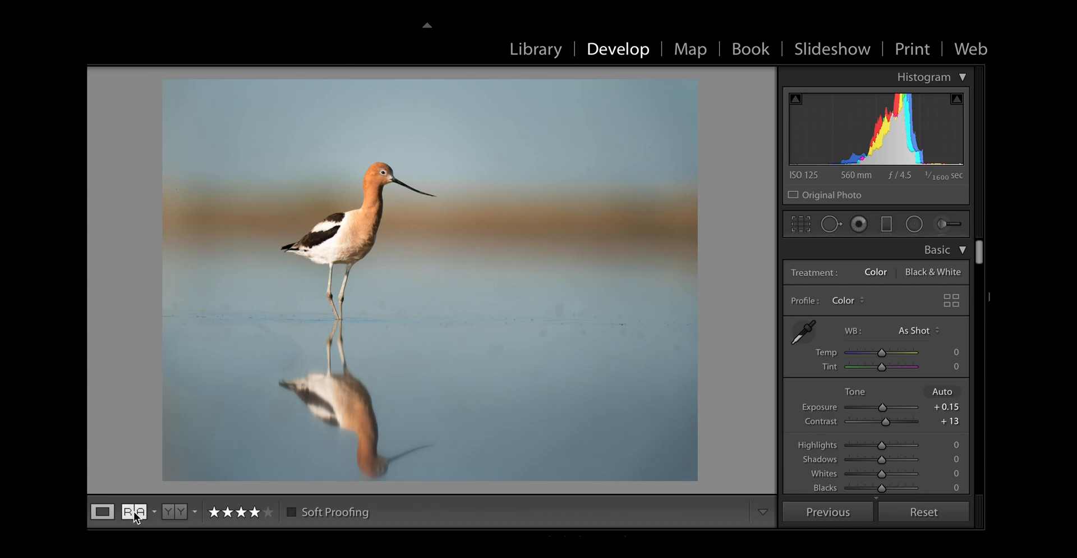
Step: Compare the edited photo with the original in Reference View, examining the bird's head up close and the full frames
left_click(133, 511)
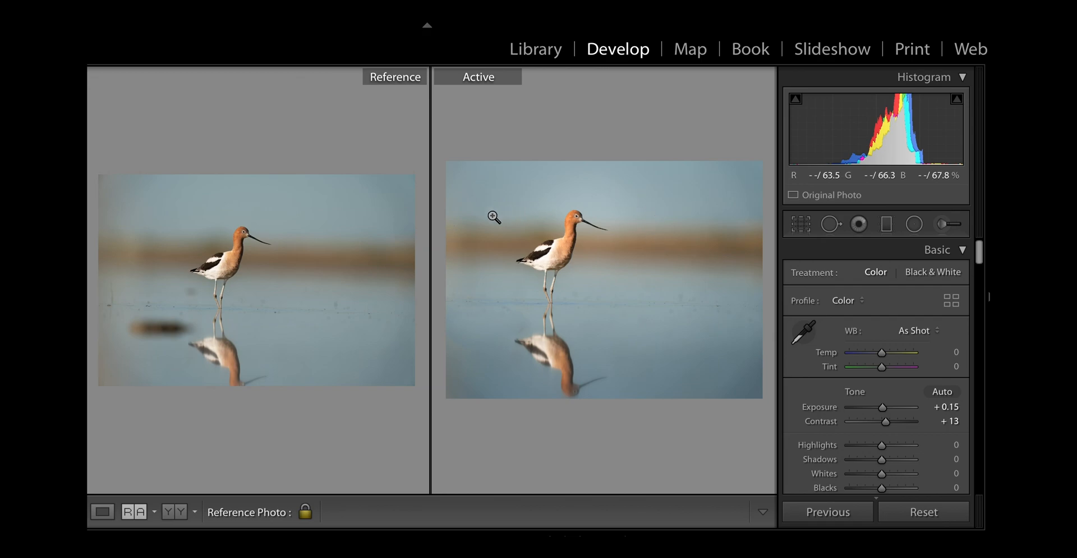
left_click(601, 213)
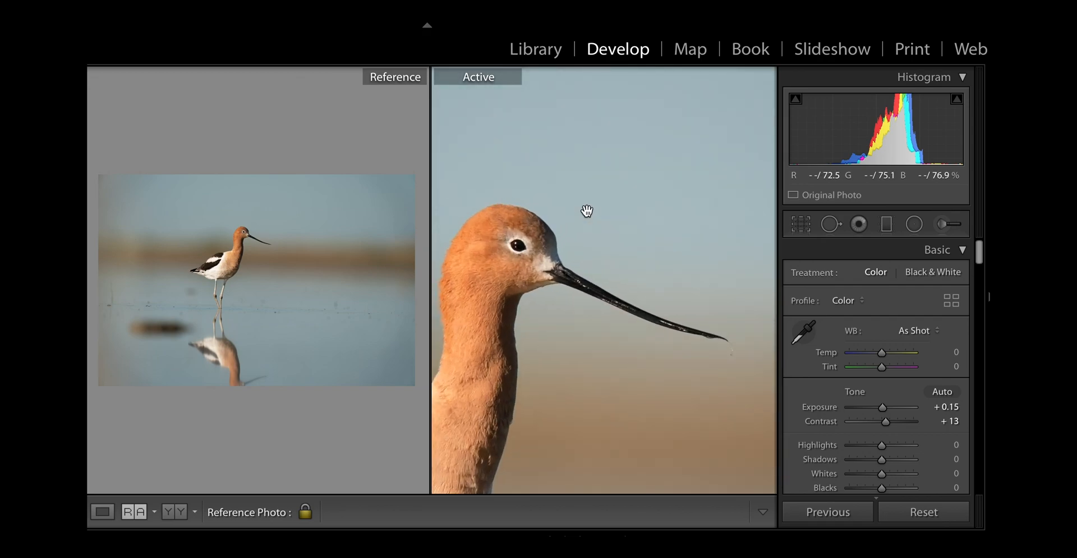
left_click(291, 241)
scroll(314, 189, "up", 5)
scroll(314, 190, "right", 3)
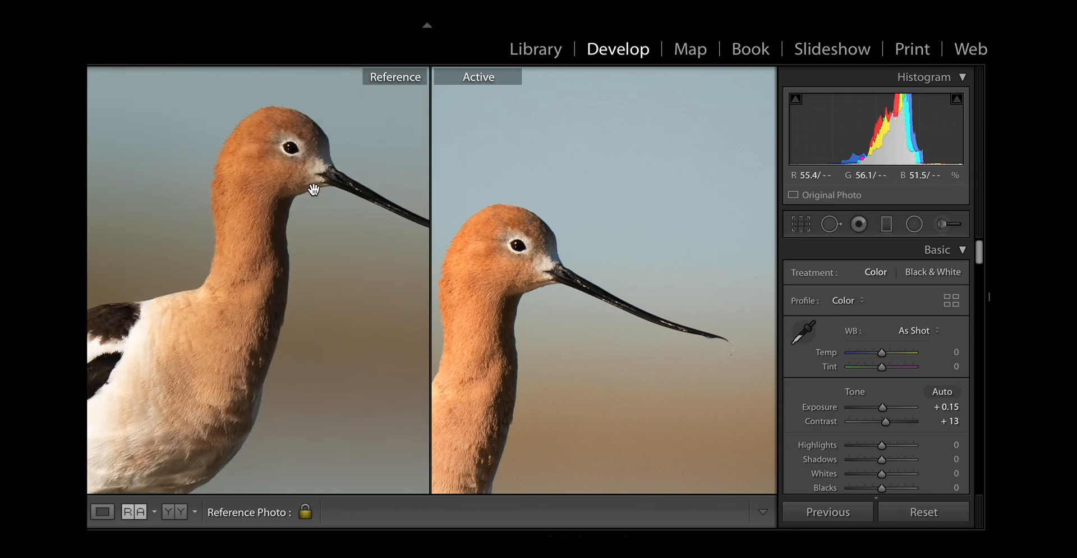
scroll(314, 189, "up", 2)
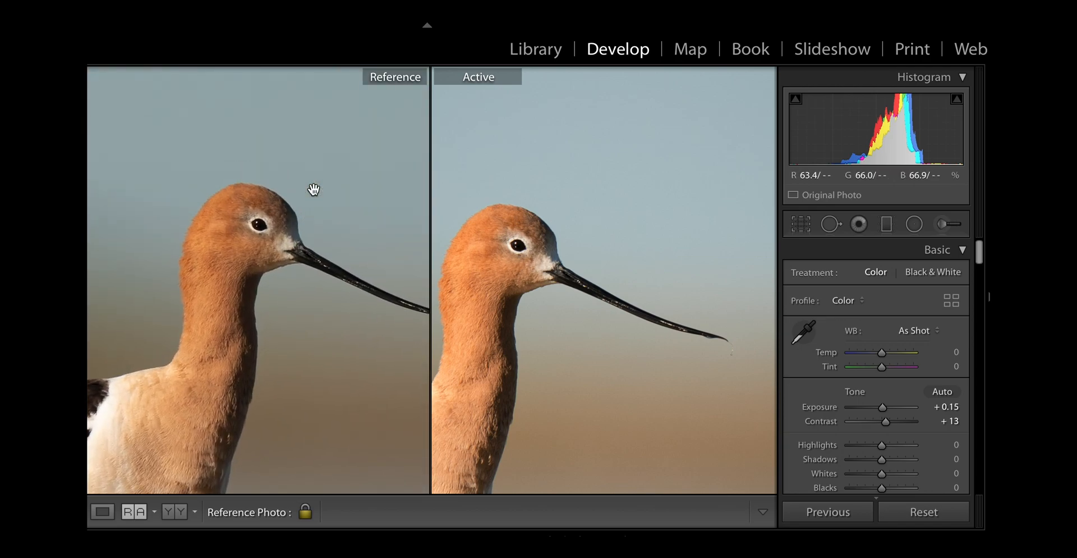
scroll(314, 190, "down", 5)
scroll(313, 190, "left", 2)
left_click(315, 192)
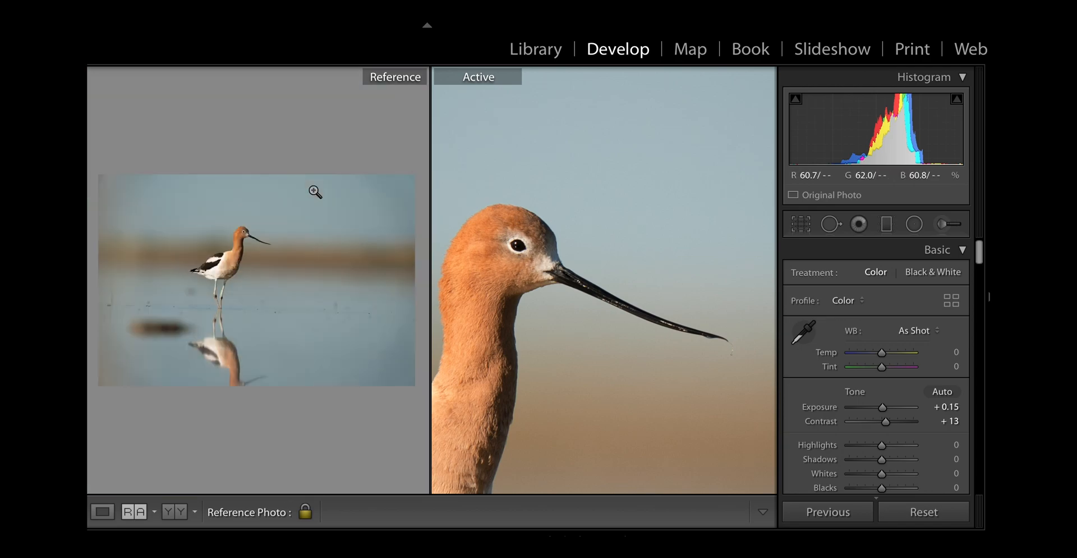
left_click(567, 228)
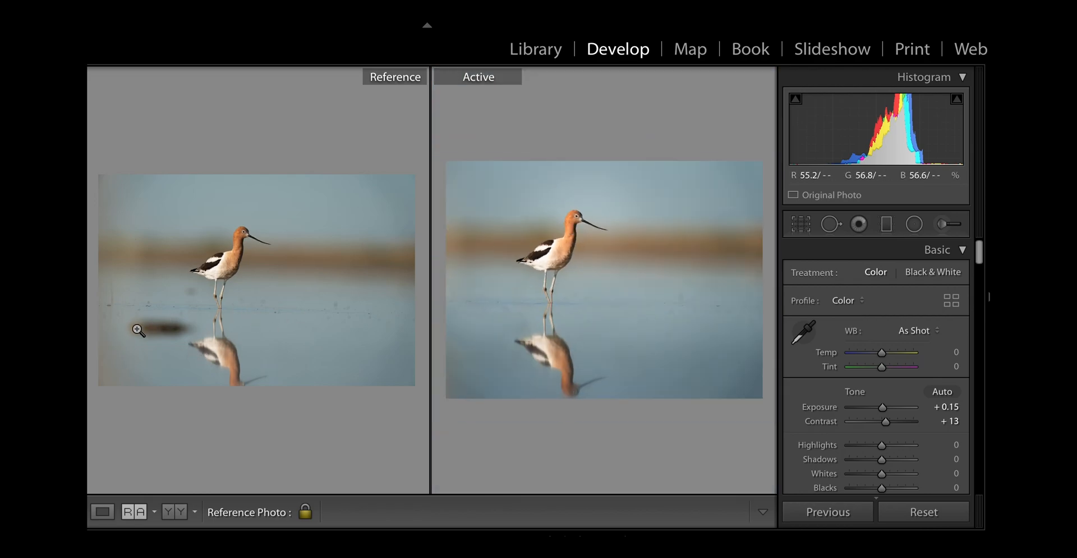